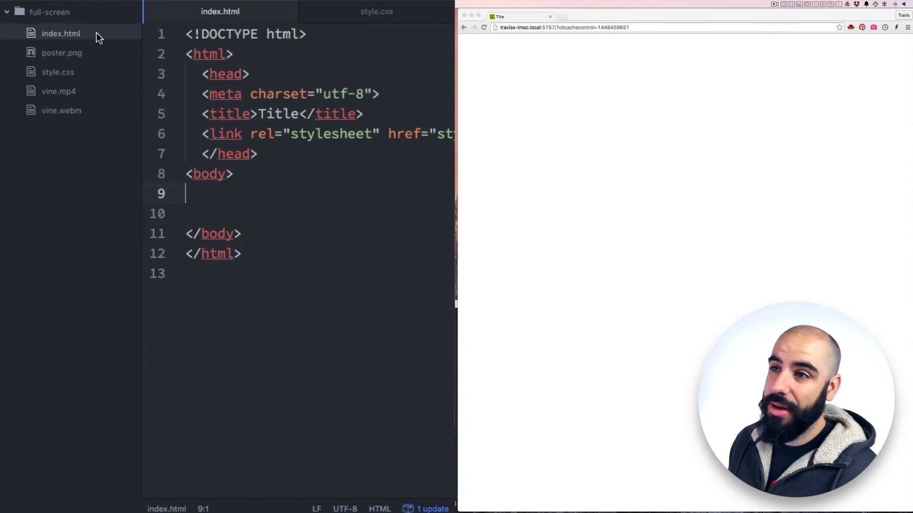
Step: View the empty style.css and the poster.png image, then close the image preview
click(86, 73)
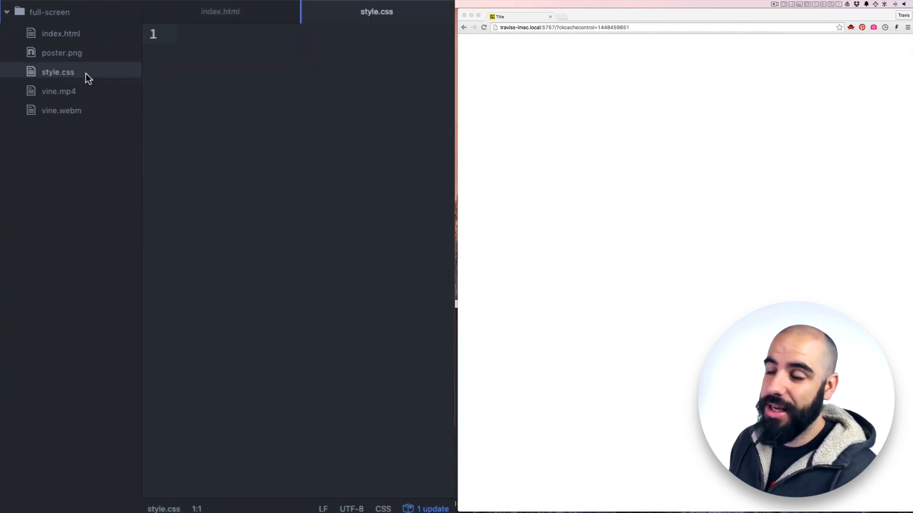
click(94, 53)
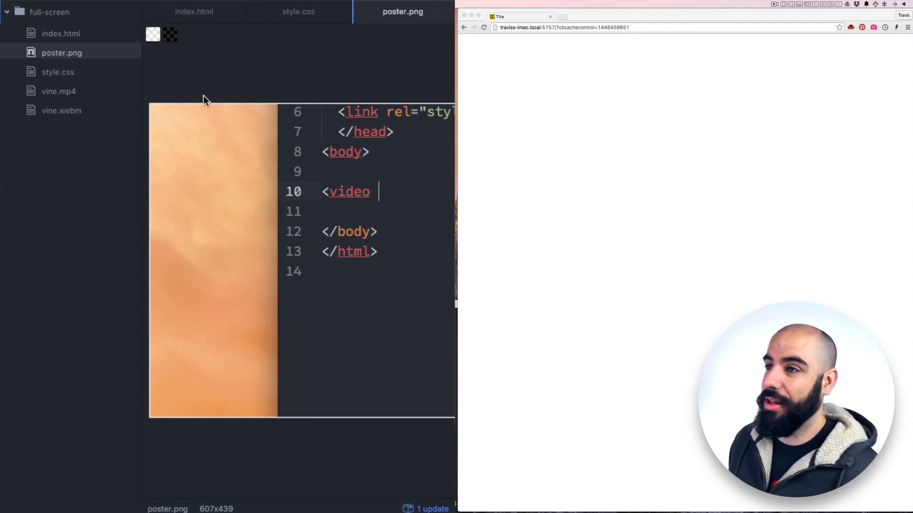
click(444, 12)
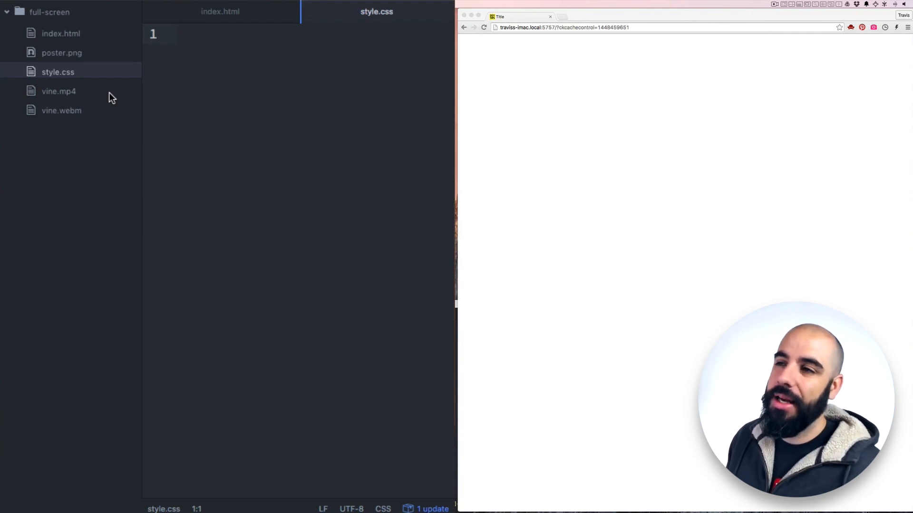
Step: Add a <video poster="poster.png"></video> element in index.html's body and save
click(211, 12)
key(super+backslash)
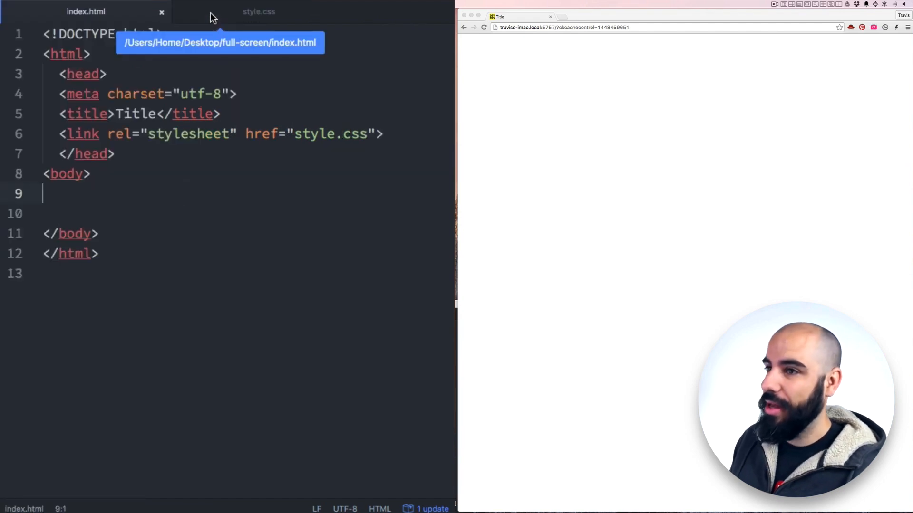
key(Return)
text(<video)
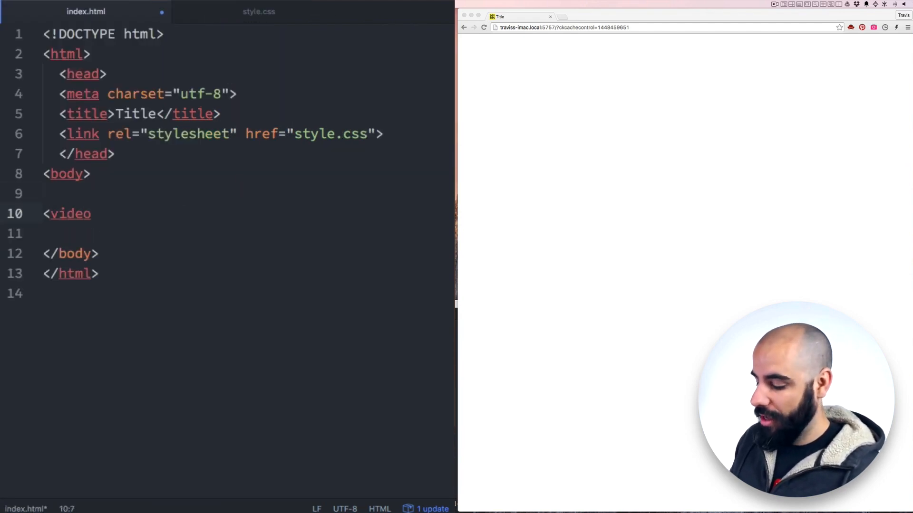
text(>)
key(Return)
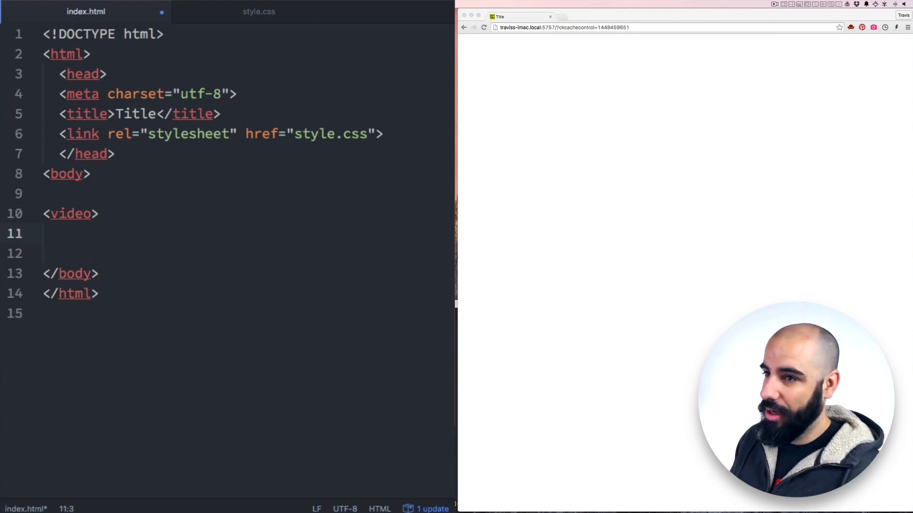
text(</video>)
key(Up)
key(Left)
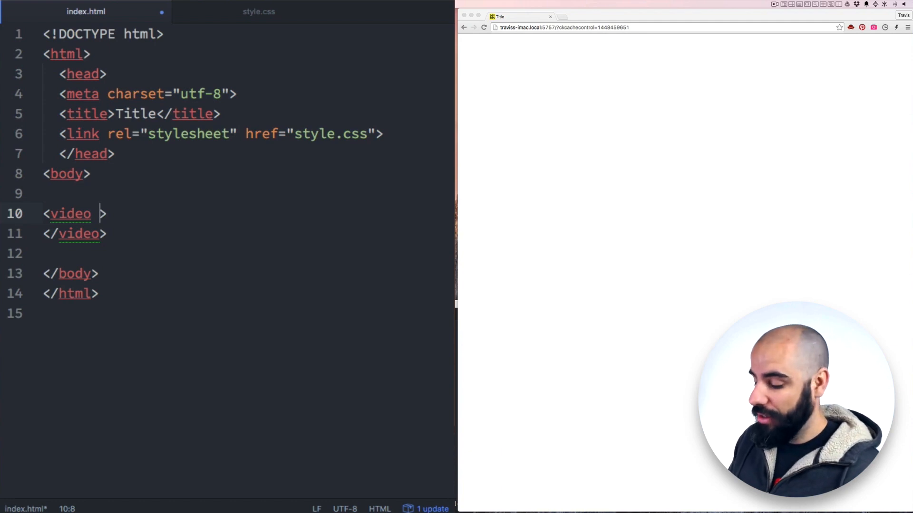
text(poster)
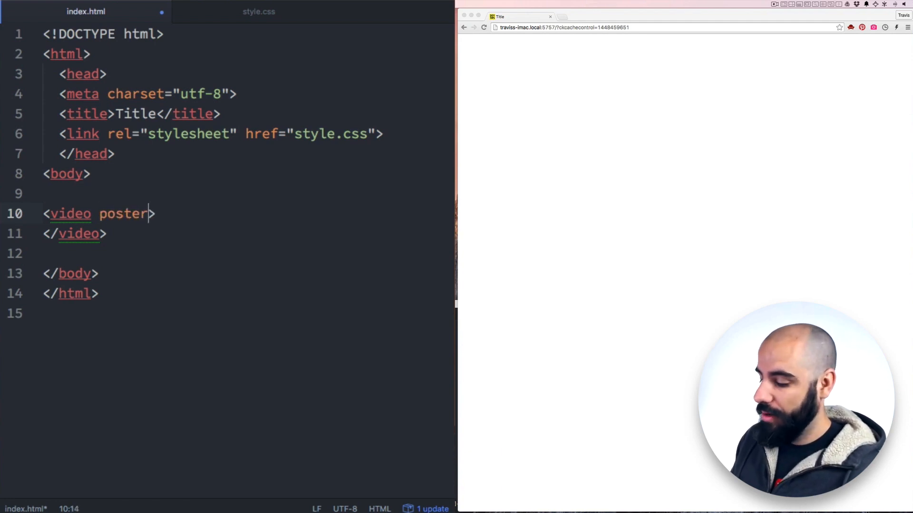
text(=")
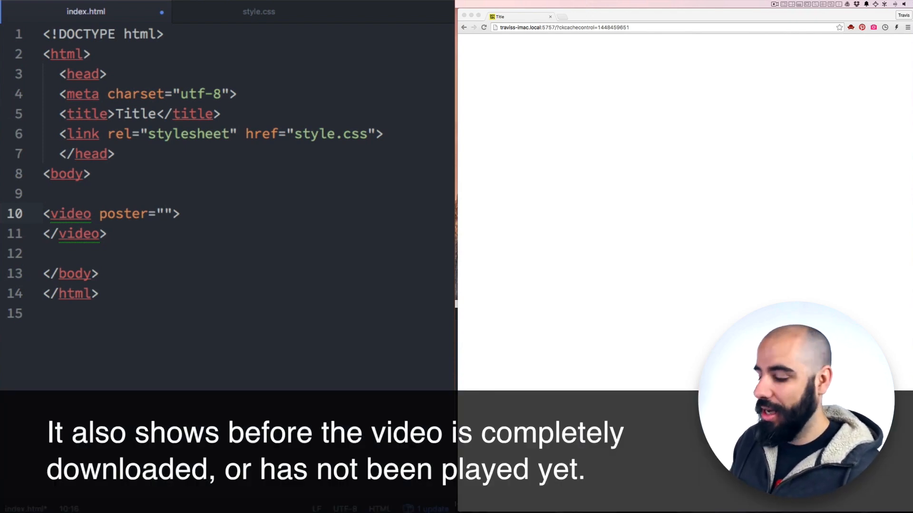
text(poster.png)
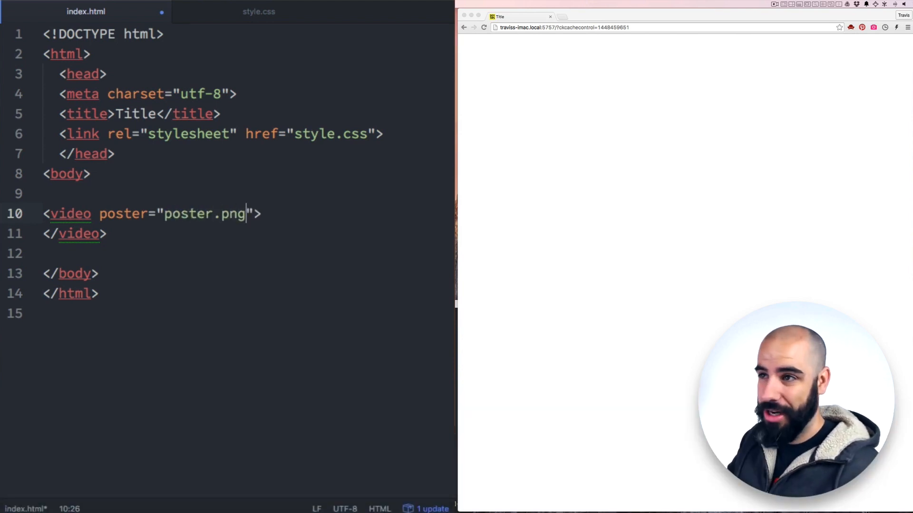
key(super+s)
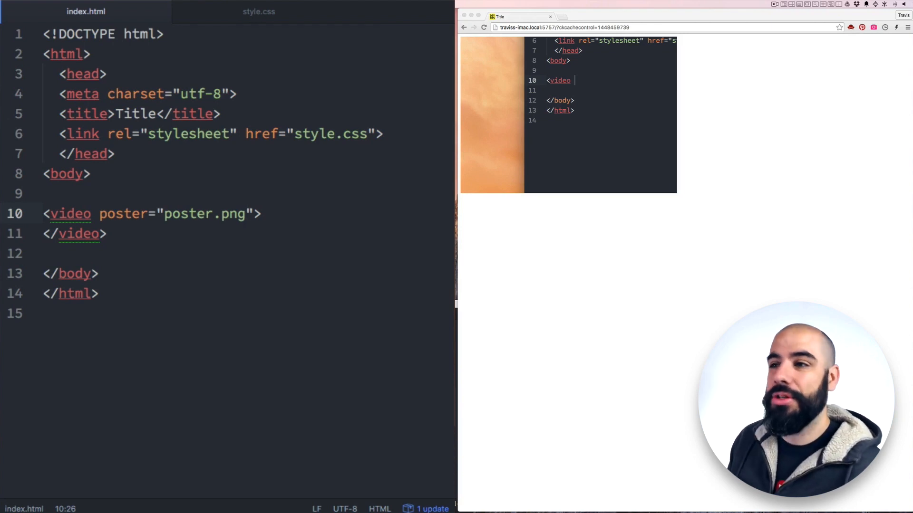
Step: Add a <source src="vine.mp4" type="video/mp4"> inside the video element
key(Right)
key(Right)
key(Return)
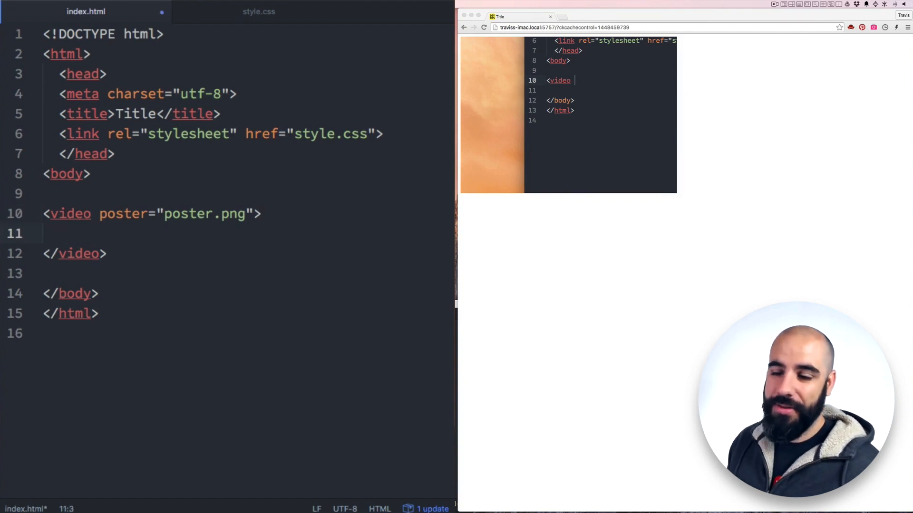
text(<source)
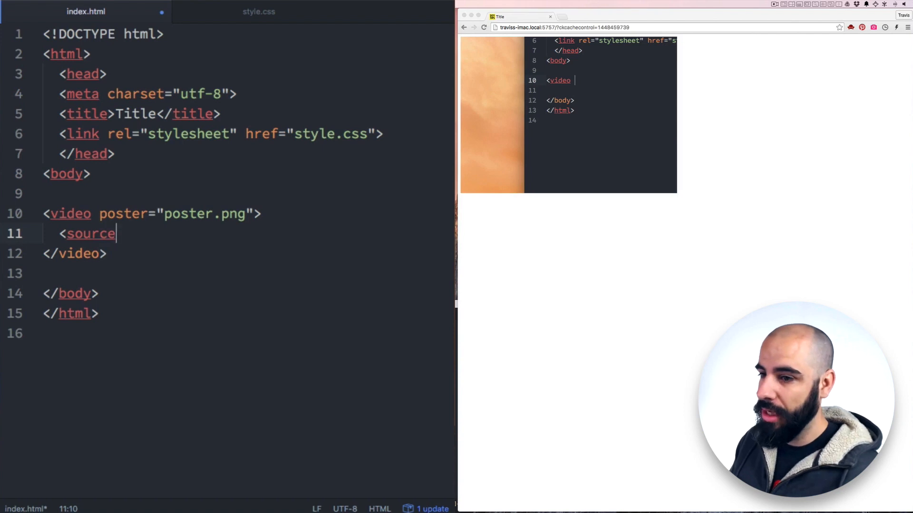
text(>)
key(Left)
text(src=)
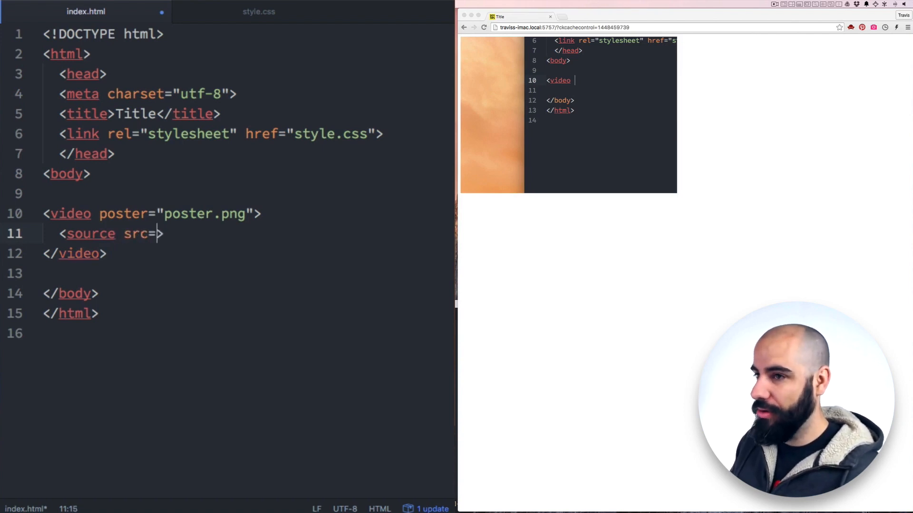
text(")
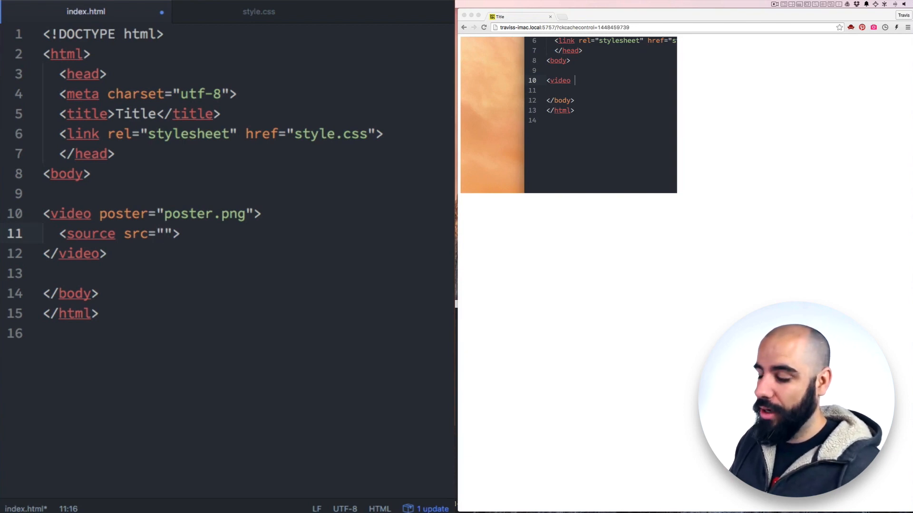
key(ctrl+backslash)
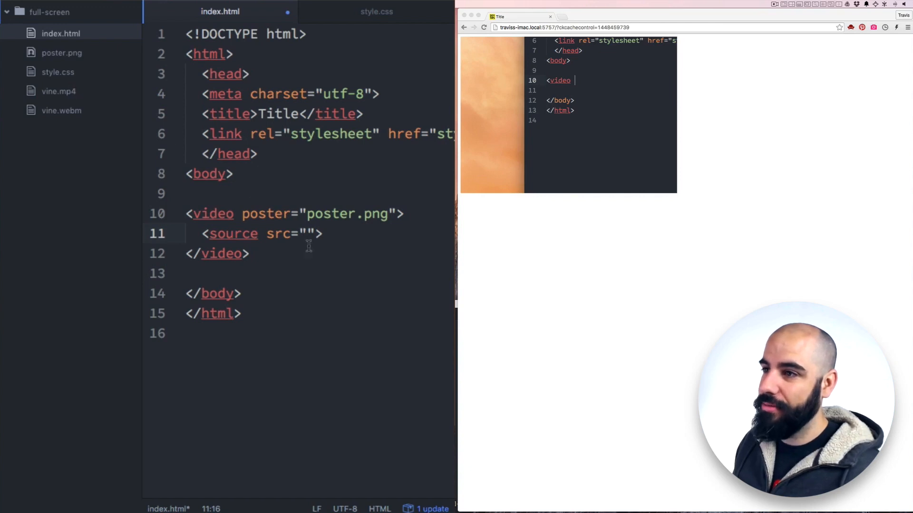
text(vine.)
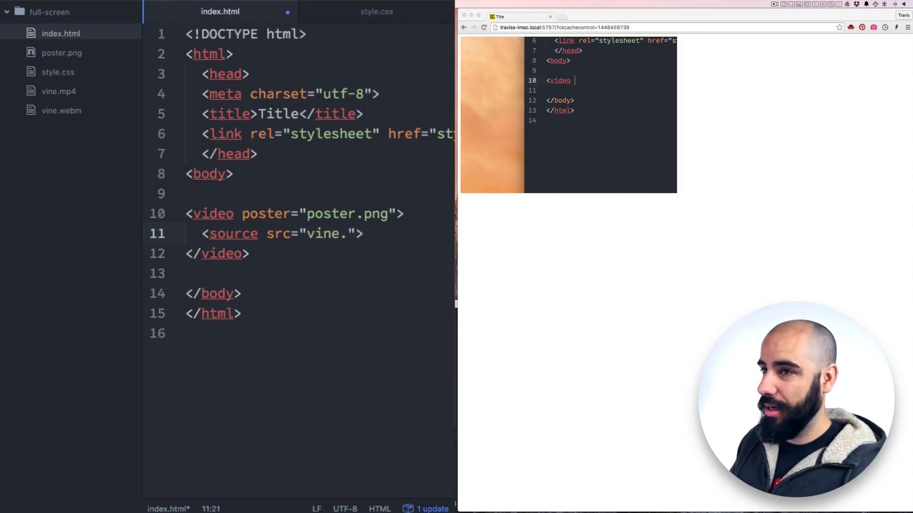
text(mp4)
key(super+shift+Left)
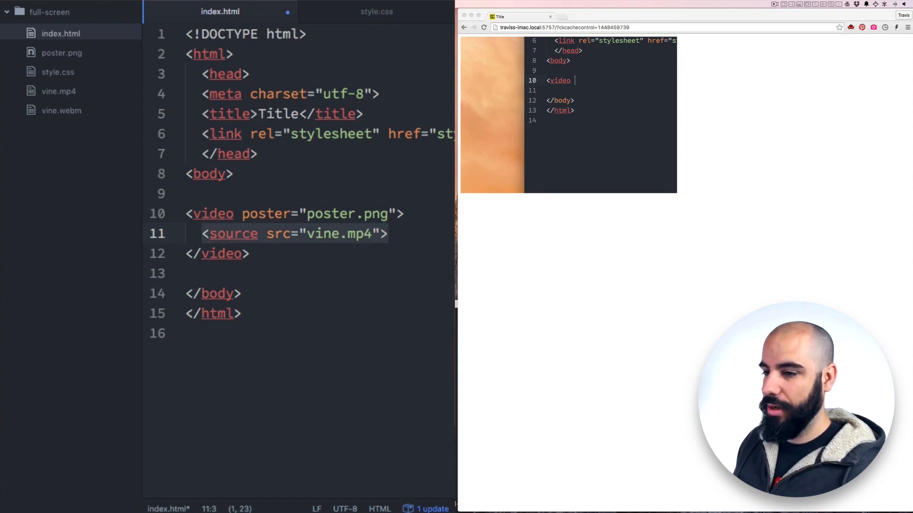
key(Right)
key(Left)
text(type=")
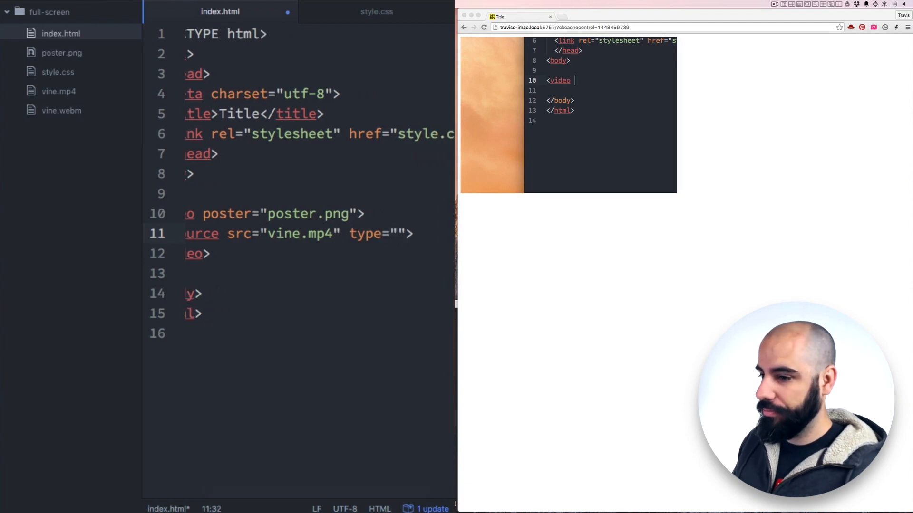
text(video/)
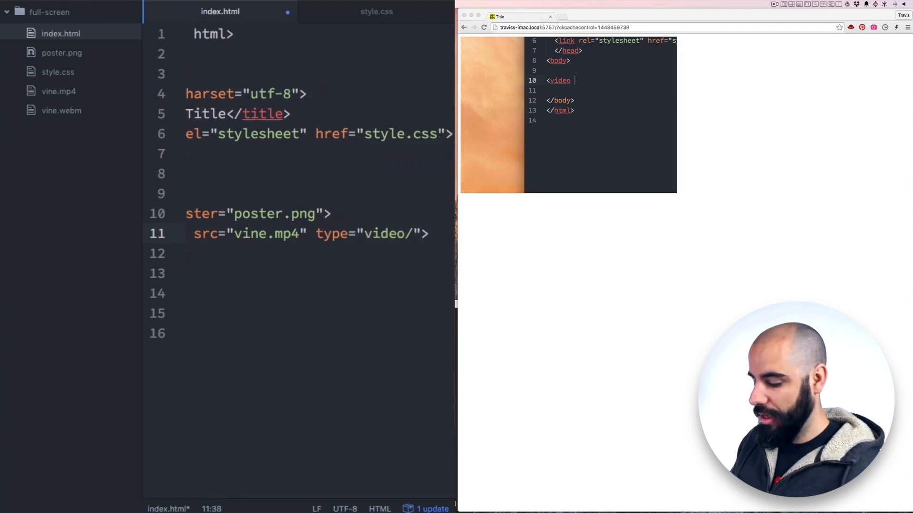
text(mp4)
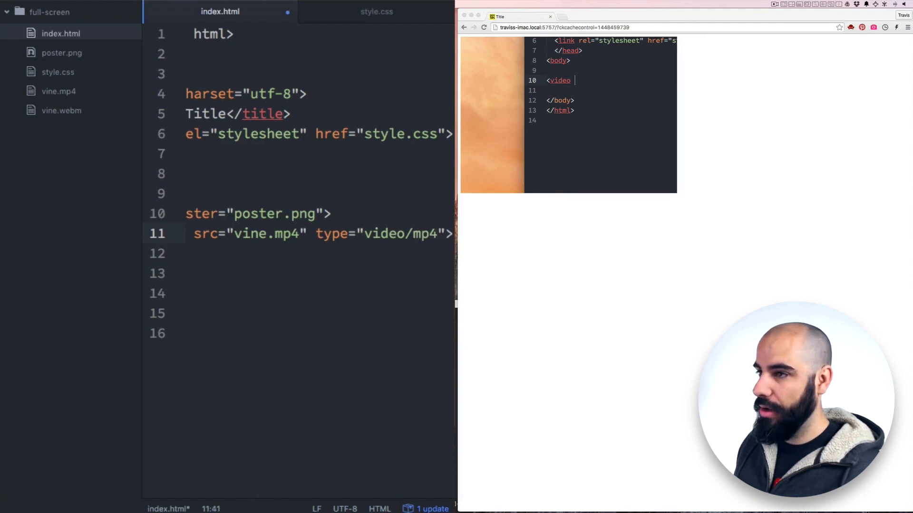
Step: Duplicate the source line and change it to vine.webm with type video/webm
key(shift+Home)
key(ctrl+backslash)
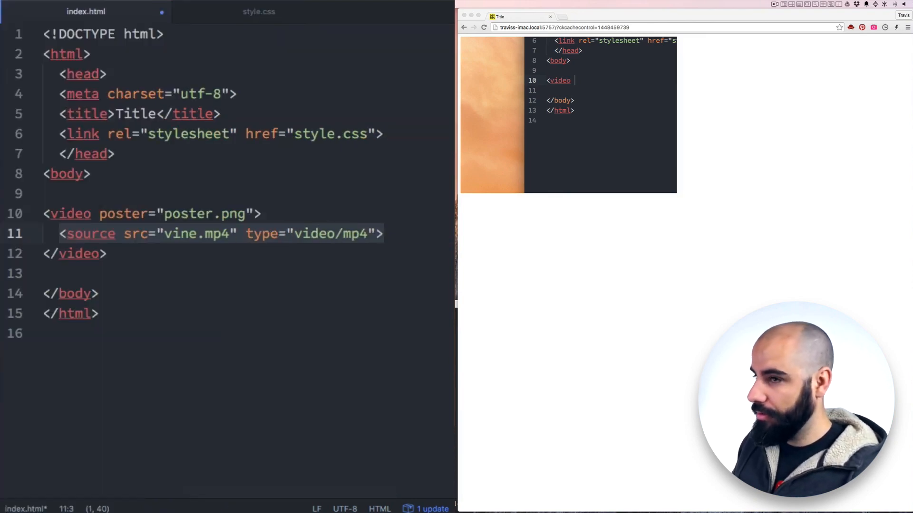
key(super+c)
key(Right)
key(Return)
key(super+v)
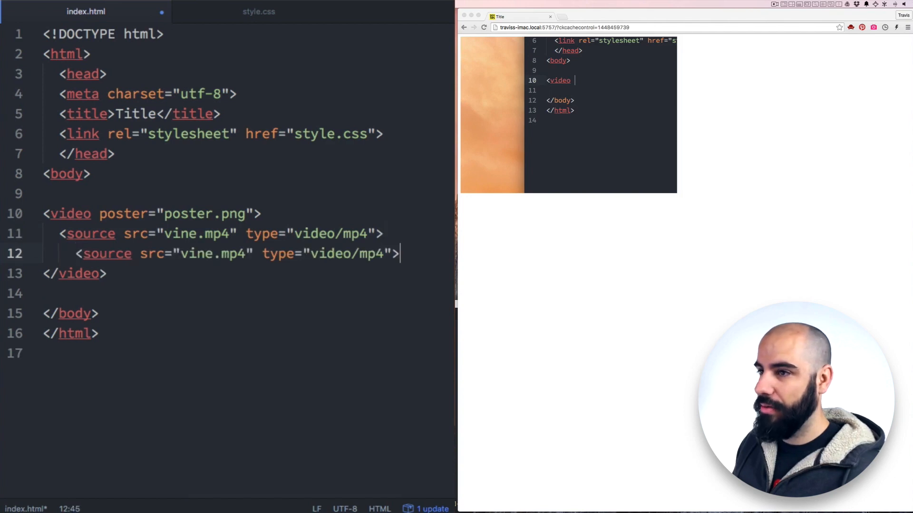
key(super+bracketleft)
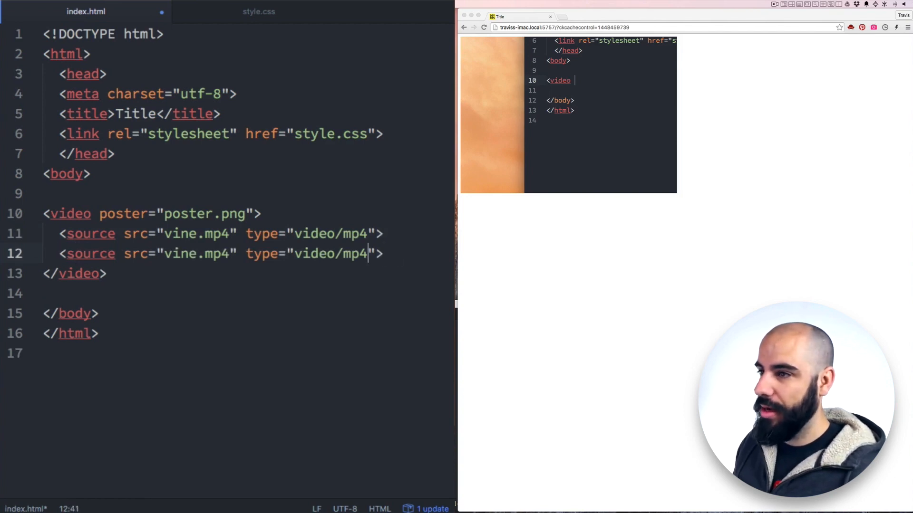
key(alt+shift+Left)
text(webm)
key(alt+Left)
key(alt+Left)
key(alt+Left)
key(alt+shift+Left)
text(webm)
Step: Add autoplay="true" and loop to the video tag and save so the clip plays
click(264, 213)
key(super+s)
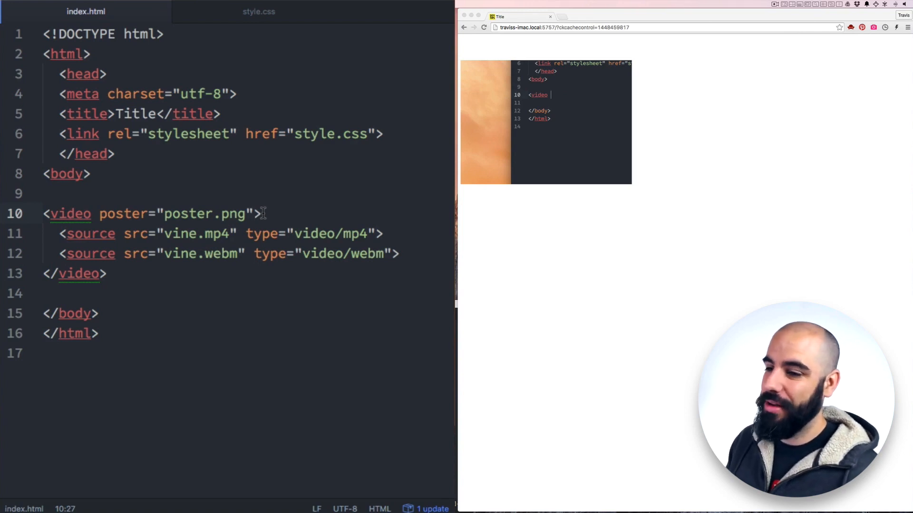
text(autoplay)
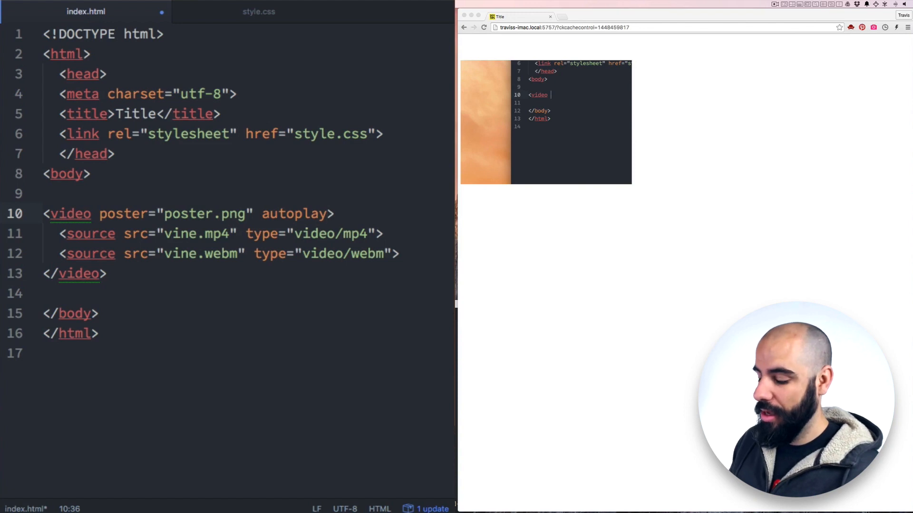
text(="true)
key(super+s)
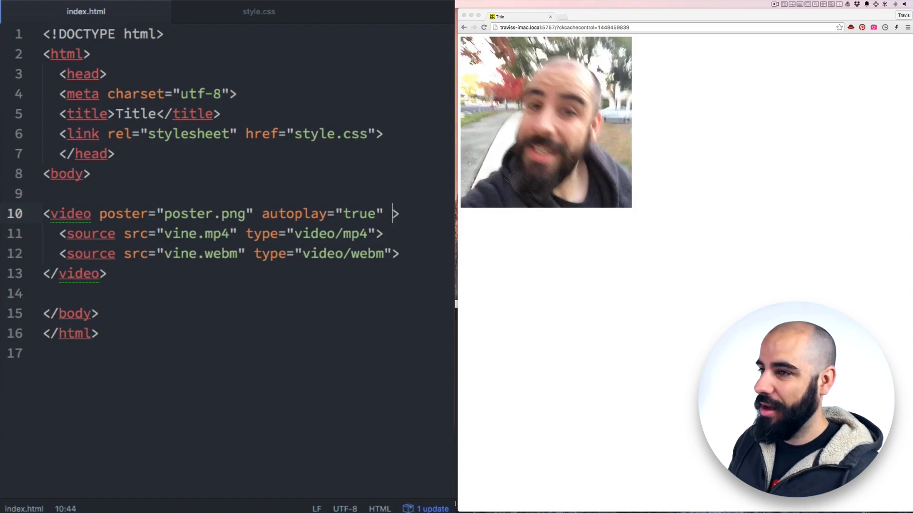
text(loop)
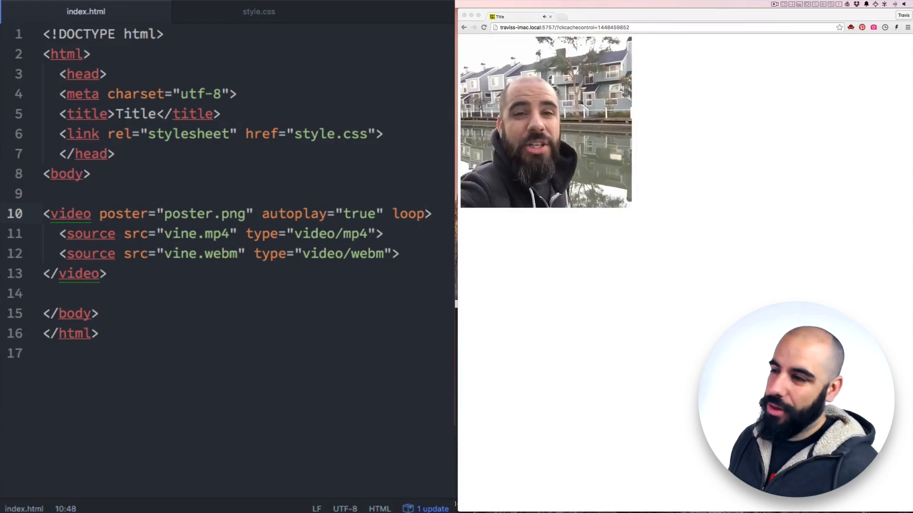
mouse_move(259, 12)
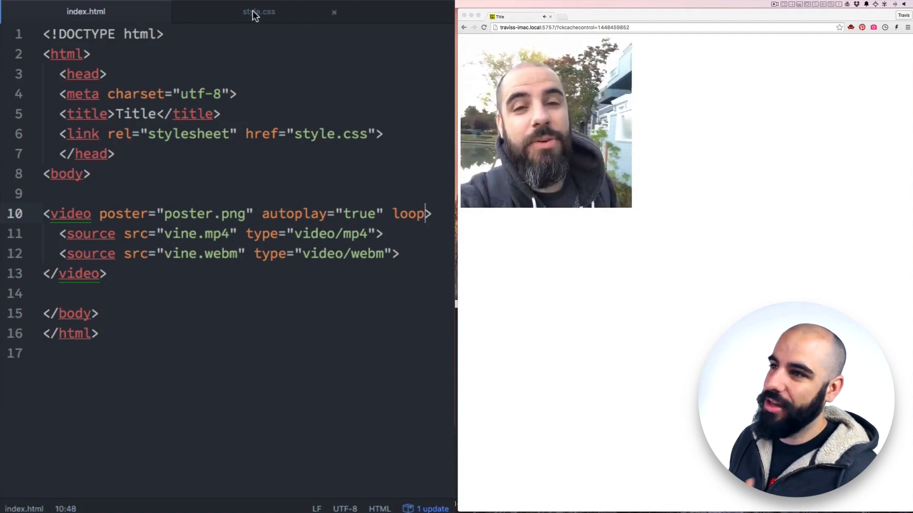
Step: Add a body, html rule with margin 0 and padding 0 in style.css and save
click(252, 11)
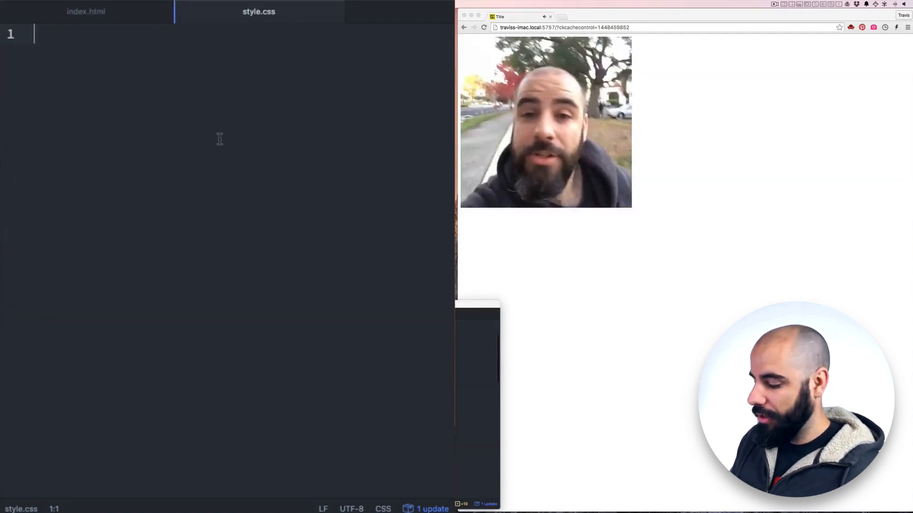
text(body)
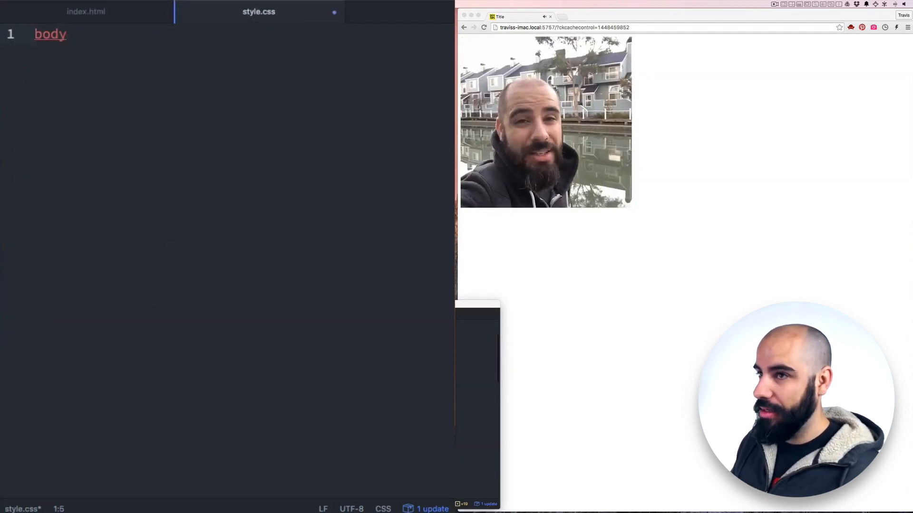
text(, html)
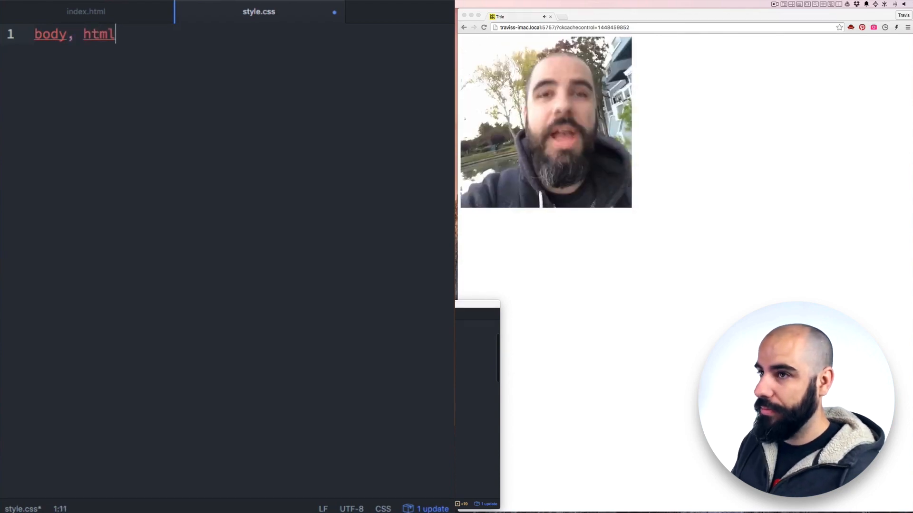
key(Return)
key(BackSpace)
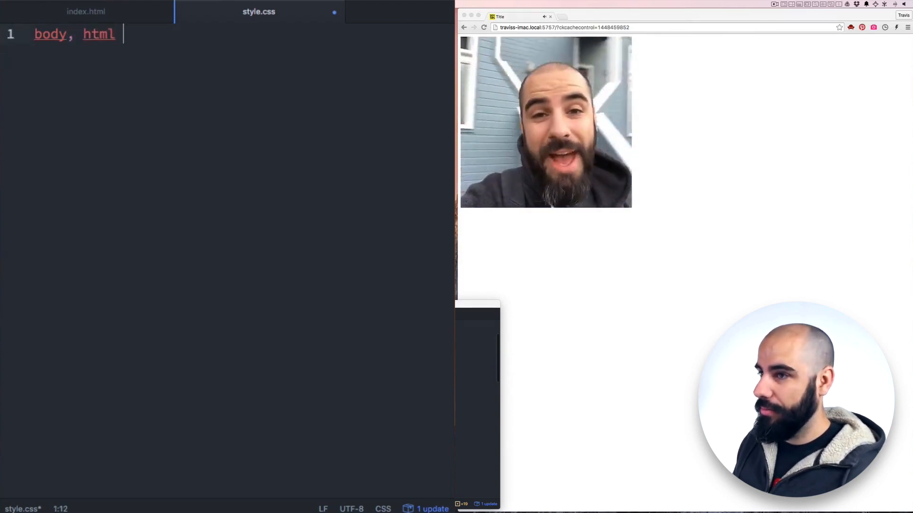
text({)
key(Return)
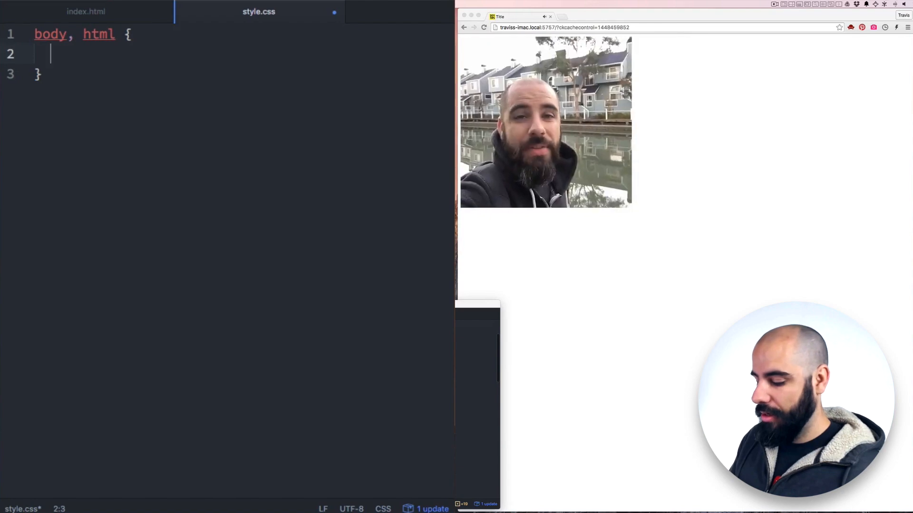
text(margin: )
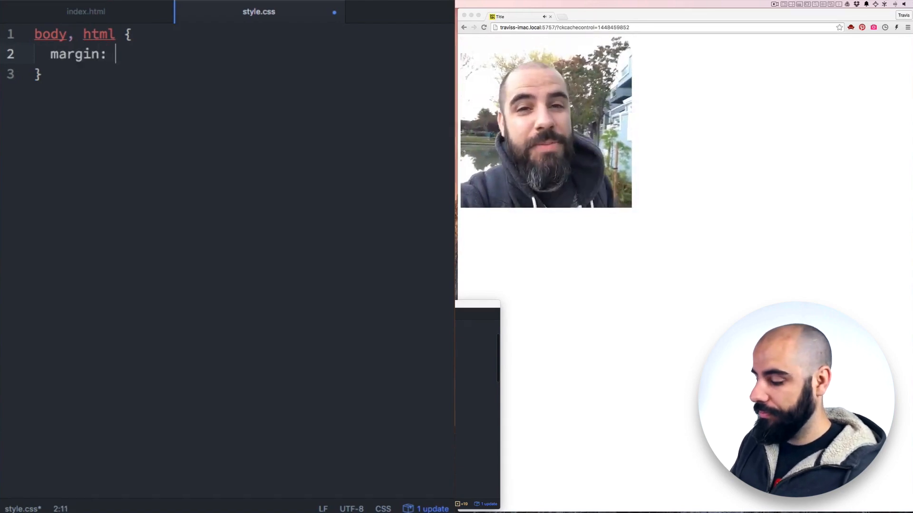
text(0;)
key(Return)
text(padding: 0)
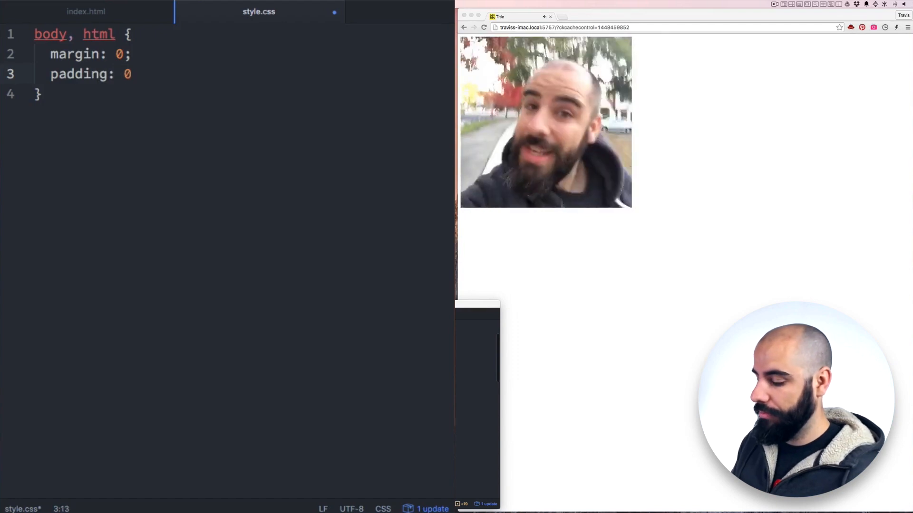
text(;)
key(ctrl+s)
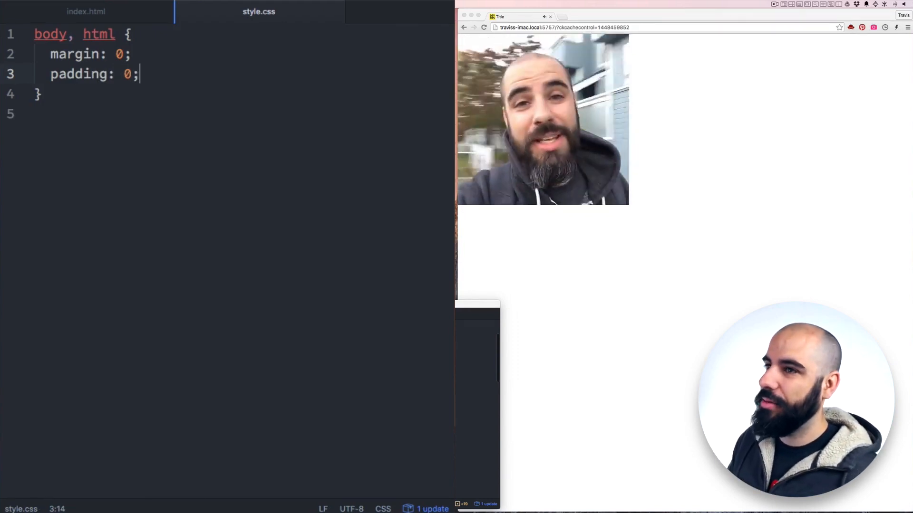
Step: Add a video rule with position absolute, top 50% and left 50%
key(Down)
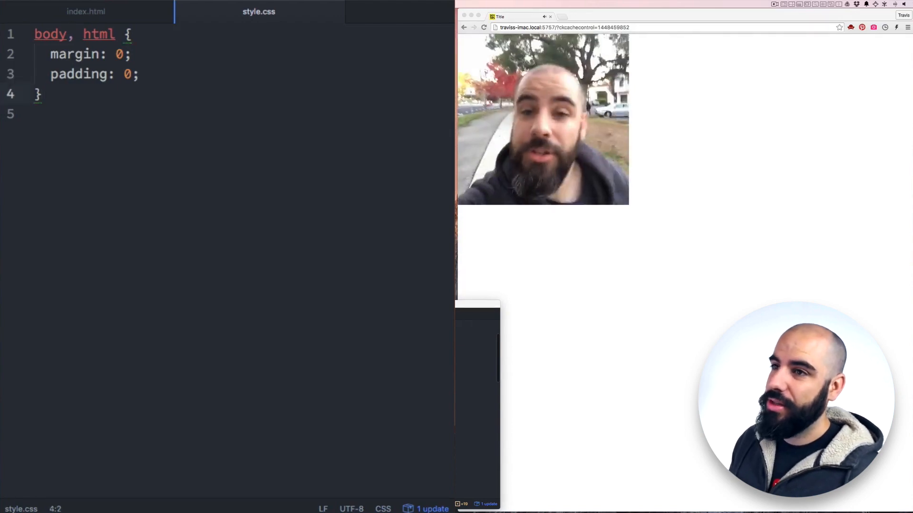
key(Return)
key(Return)
text(video)
key(ctrl+shift+Tab)
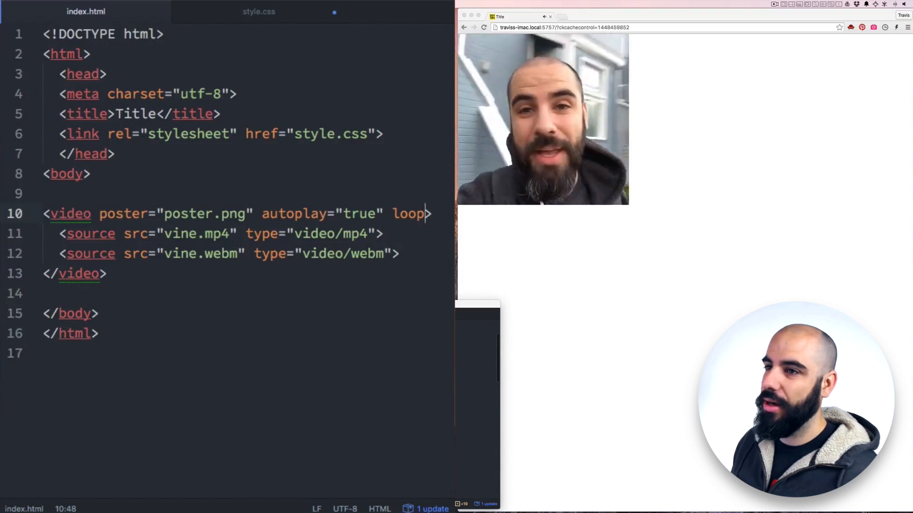
key(ctrl+Tab)
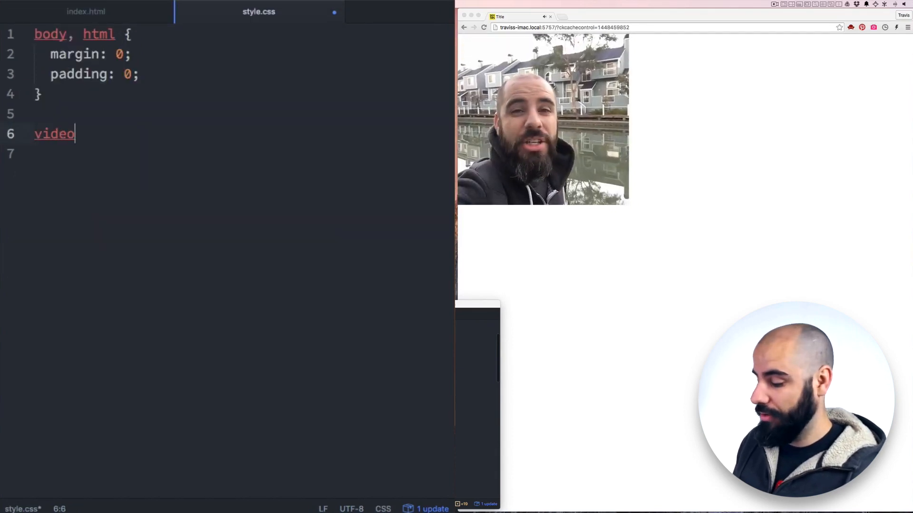
text({)
key(Return)
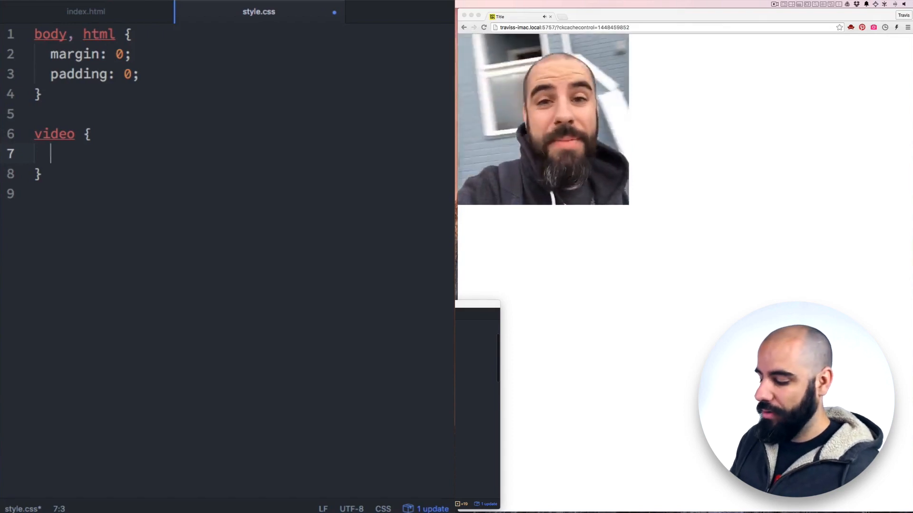
text(postion:)
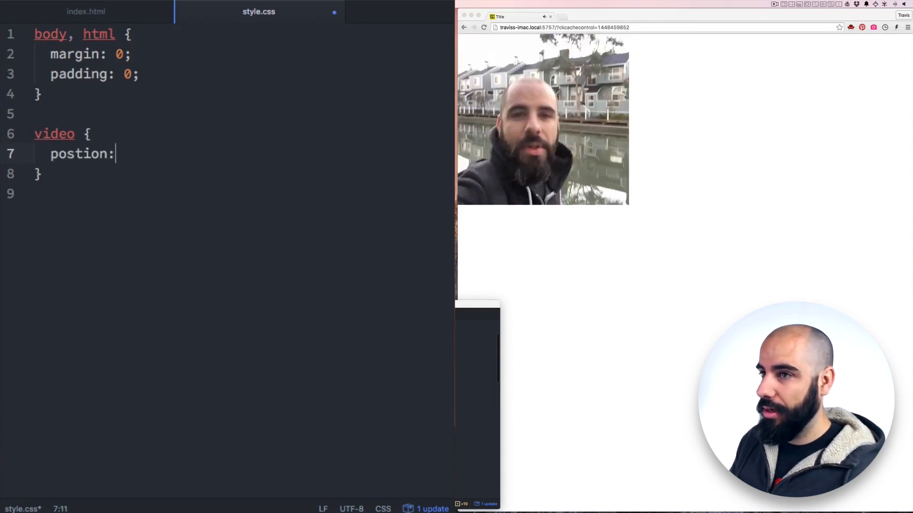
text( absolute)
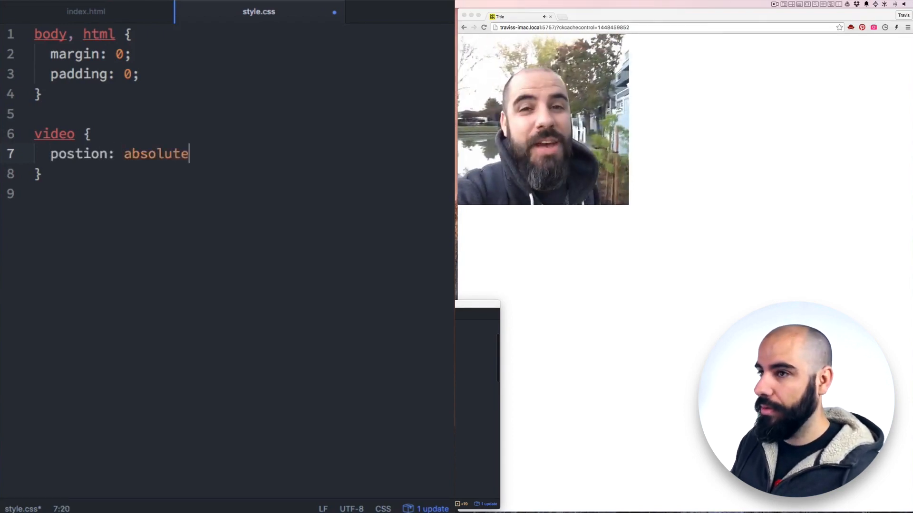
text(;)
key(Return)
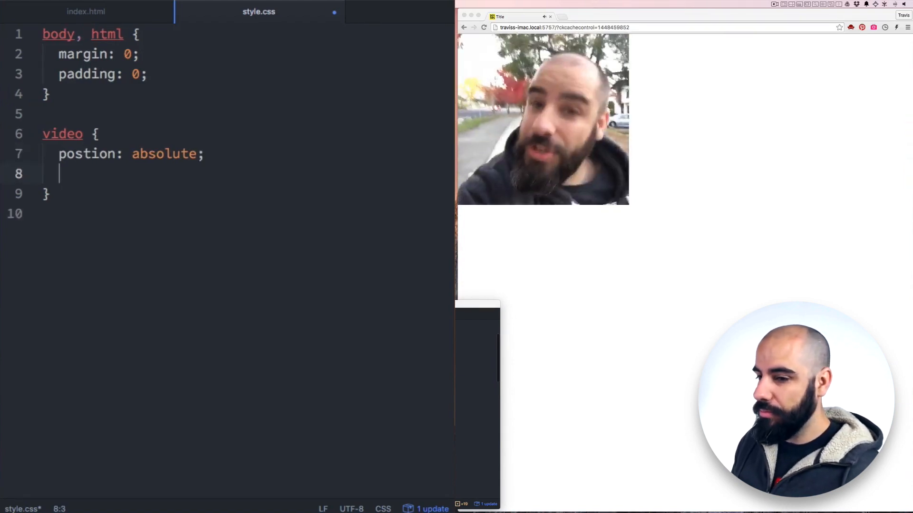
text(top:)
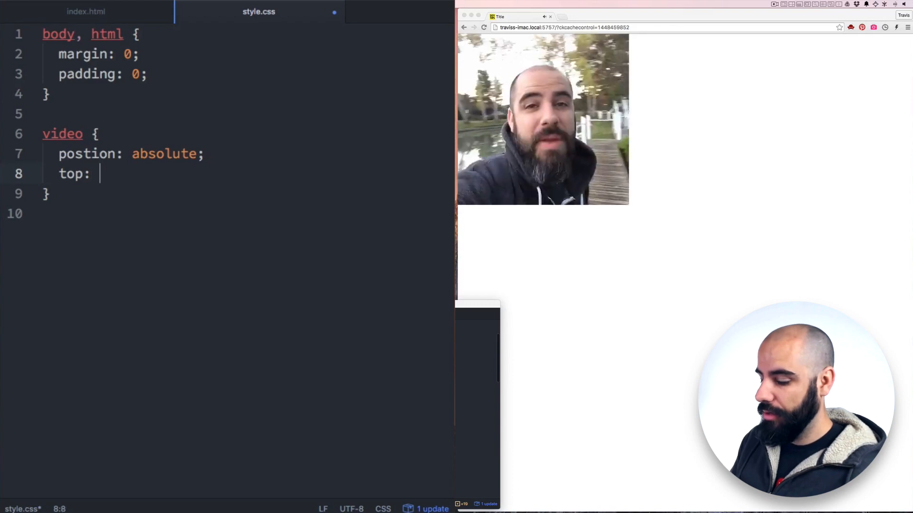
text( 50%)
key(Return)
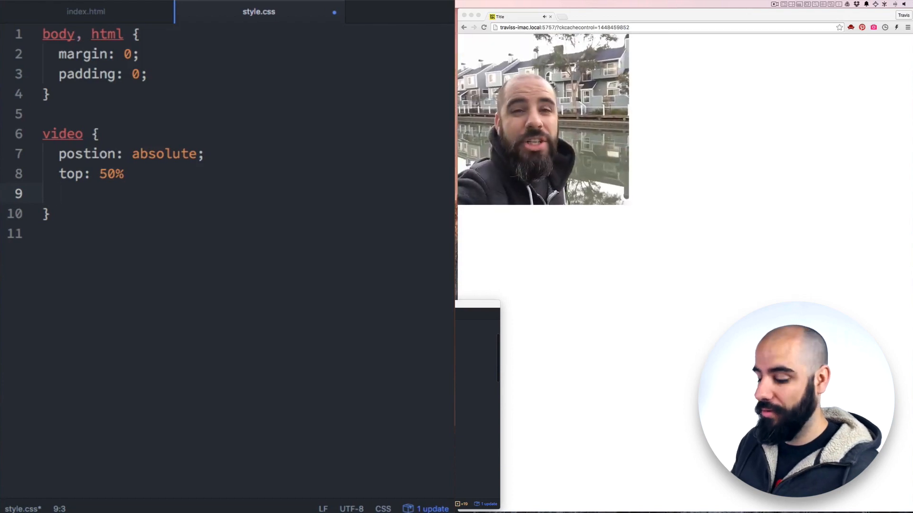
text(left: )
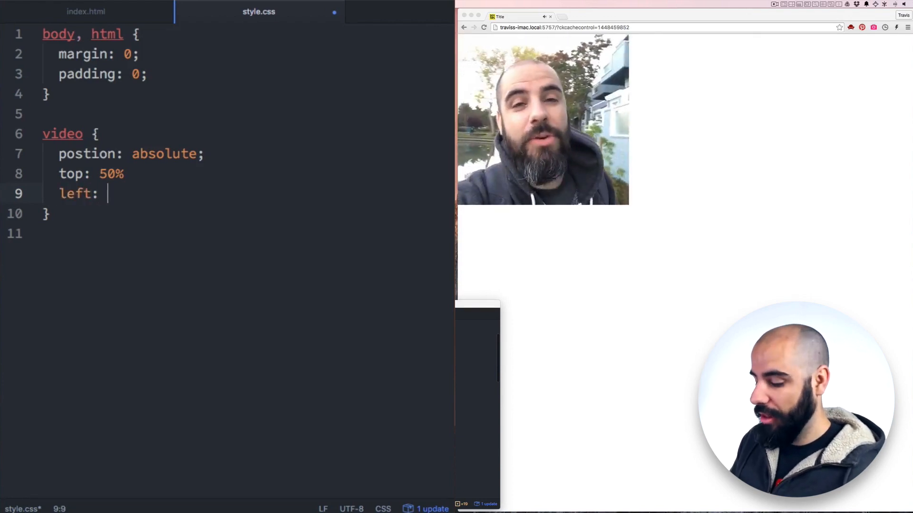
text(50%;)
key(Up)
text(;)
key(Down)
Step: Add transform: translate(-50%, -50%) to the video rule and save
key(Return)
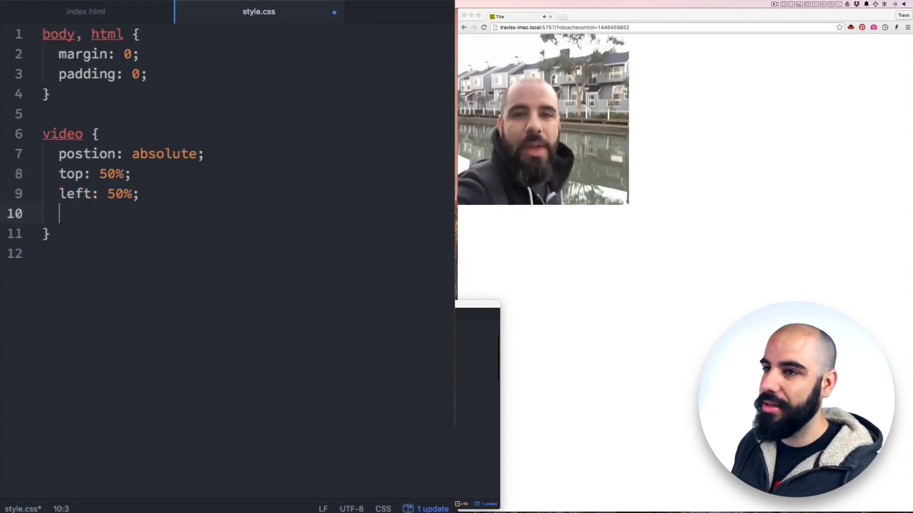
text(transform()
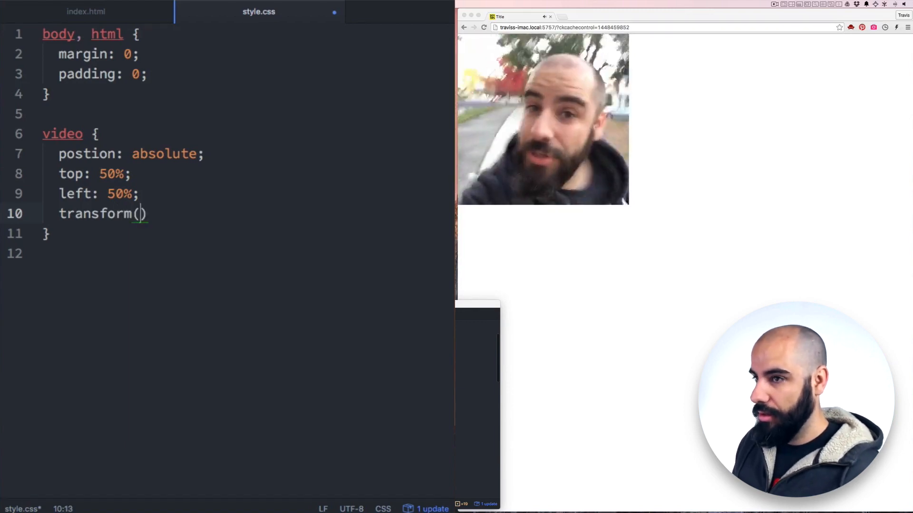
text(: tr)
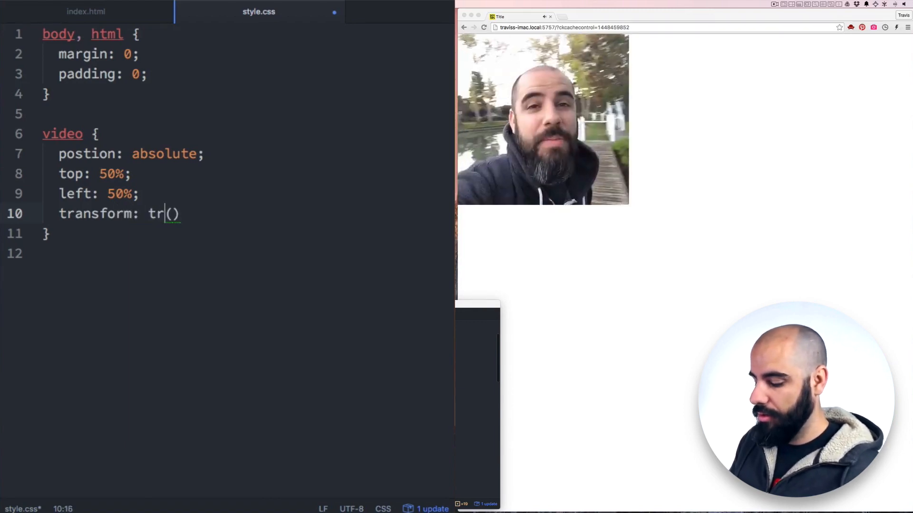
text(anslate)
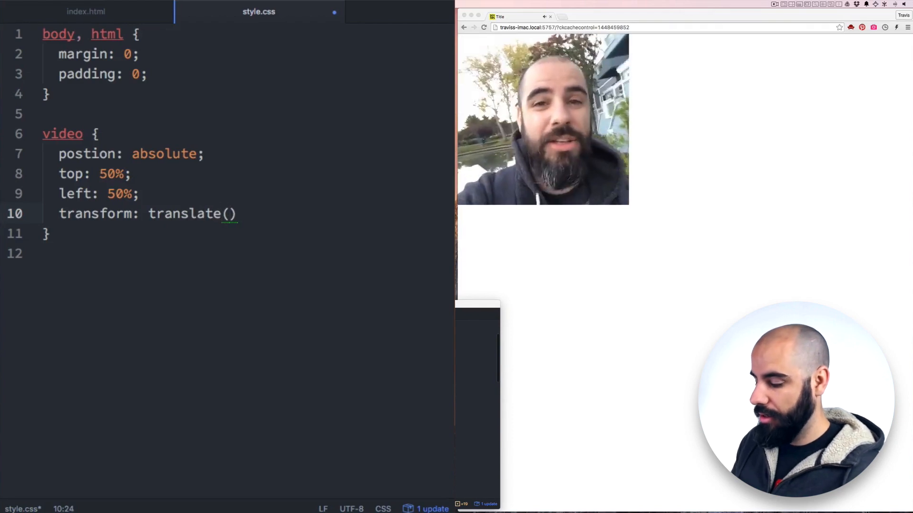
text(-50%, -50%)
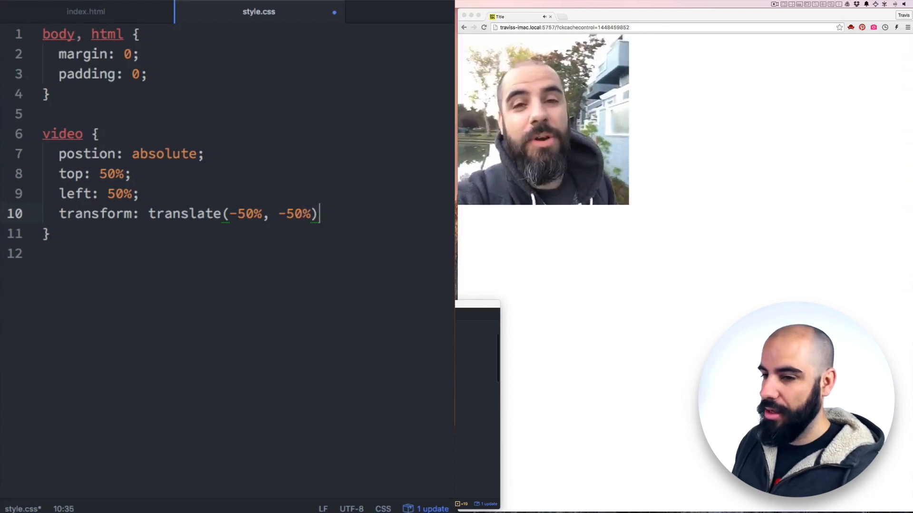
key(super+s)
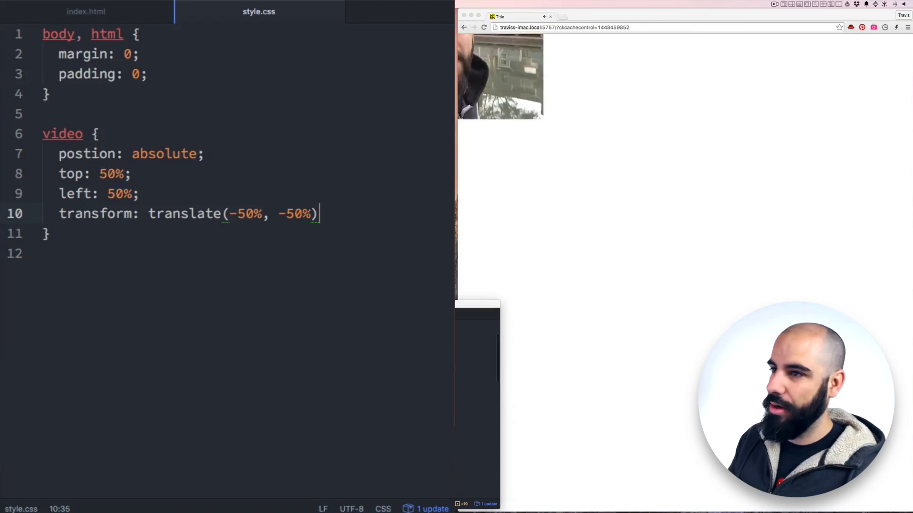
key(Return)
key(Left)
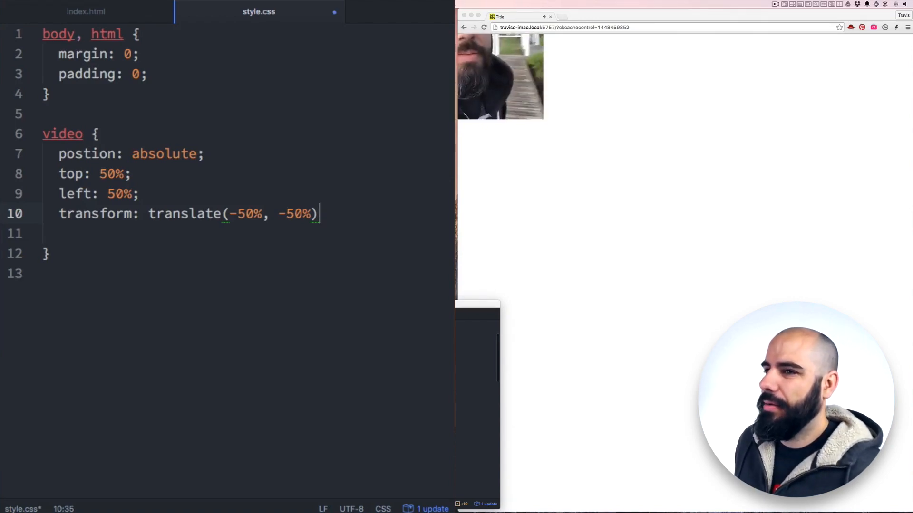
Step: Correct 'postion' to 'position' in the video rule and save
key(Up)
key(Up)
key(Up)
text(i)
key(Down)
key(Down)
key(Down)
key(End)
text(;)
key(super+s)
text(;)
Step: Add min-width: 100% and min-height: 100% to the video rule and save
key(Return)
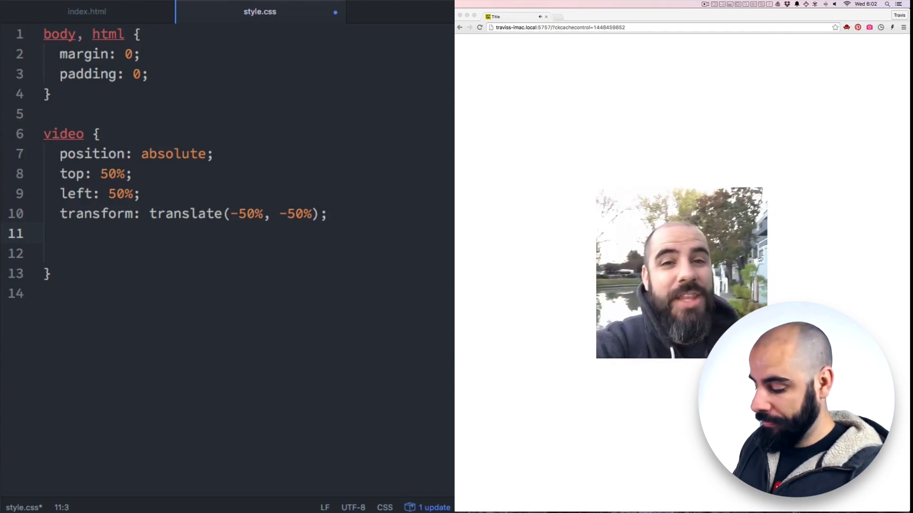
text(min-widt)
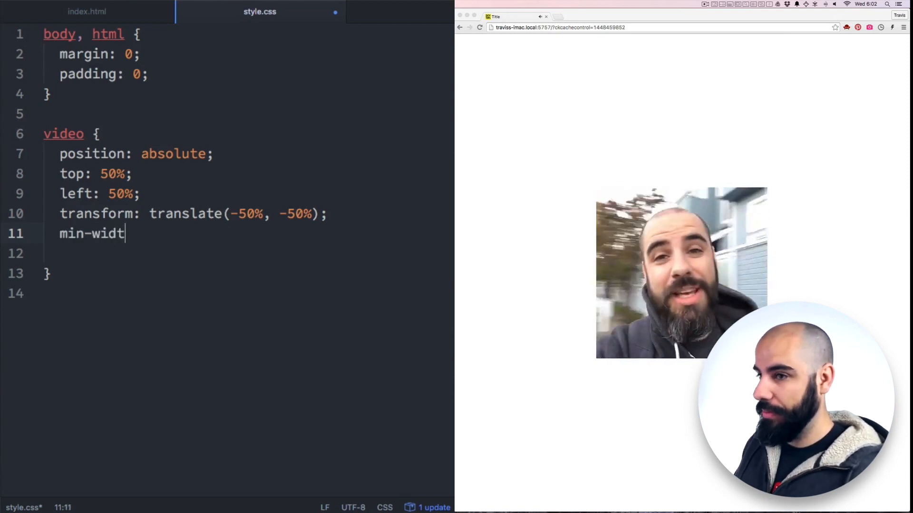
text(h: 100%)
key(super+s)
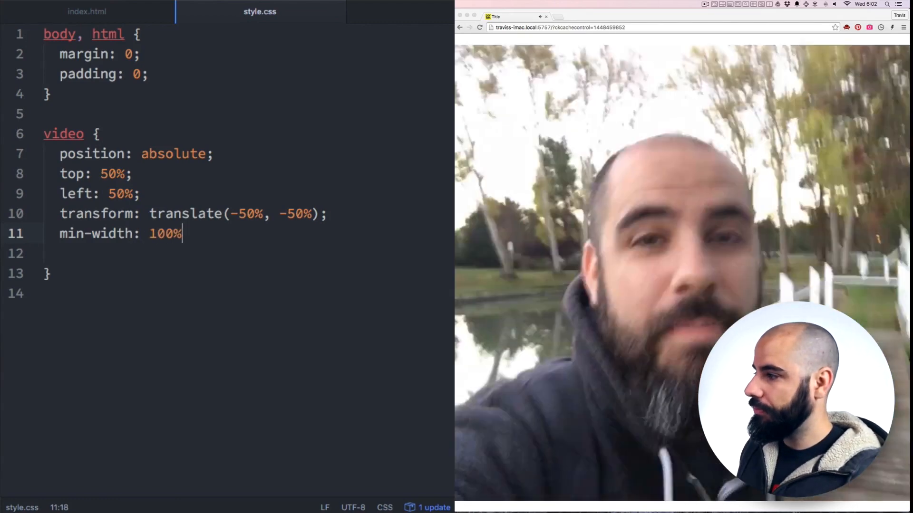
key(Return)
text(min-height)
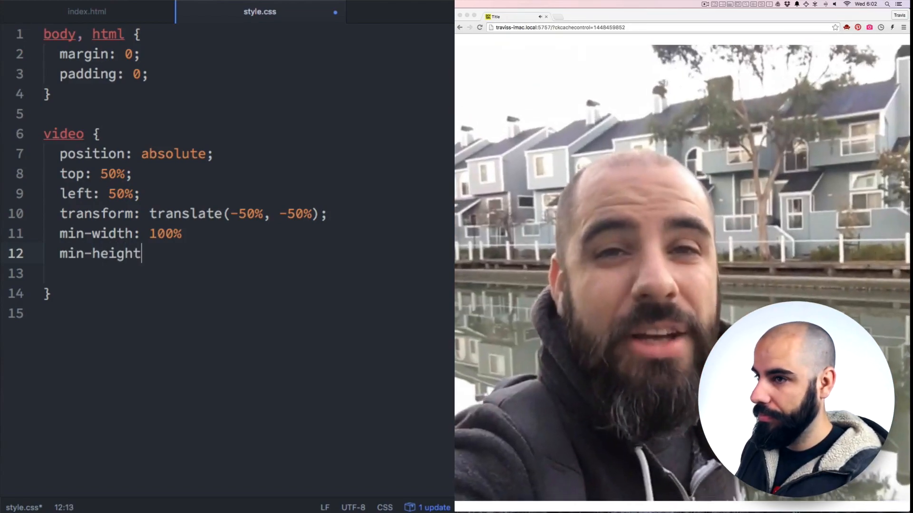
text(: 100px)
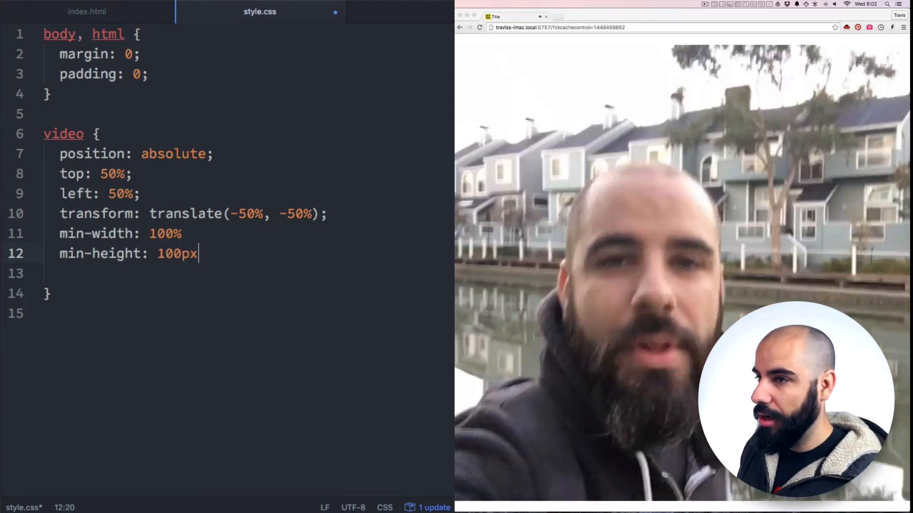
key(BackSpace)
key(BackSpace)
text(%)
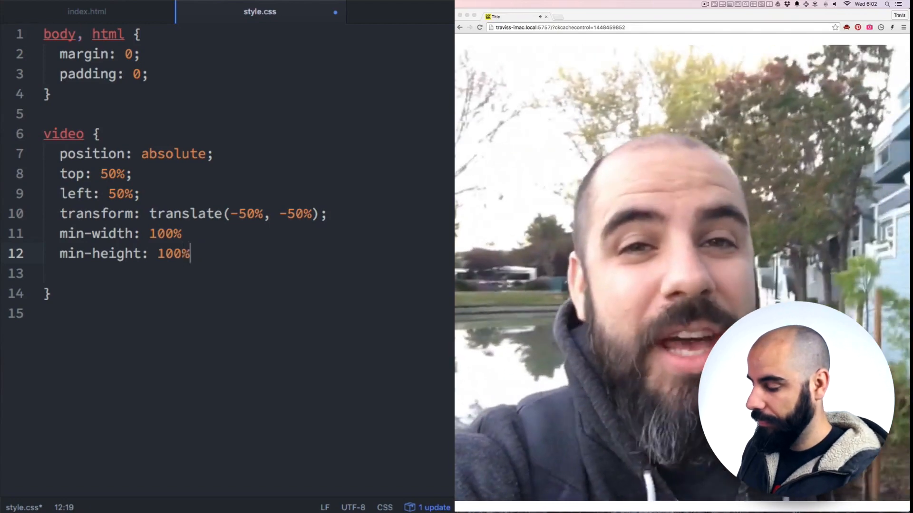
text(;)
key(Up)
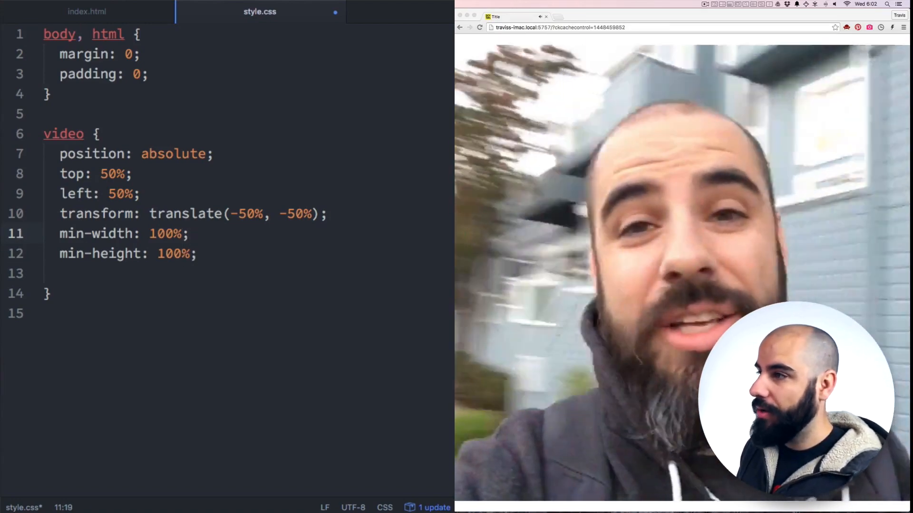
key(super+s)
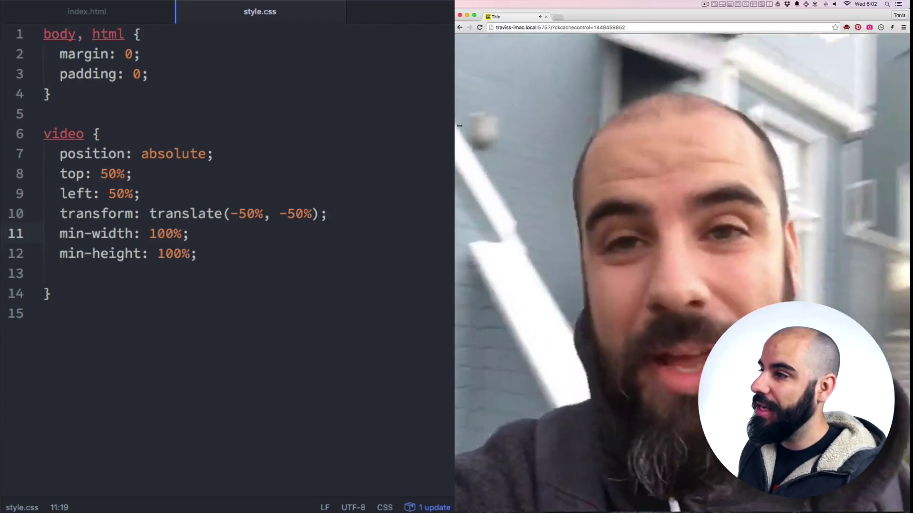
drag(454, 213, 627, 214)
mouse_move(626, 148)
mouse_down()
mouse_move(663, 148)
mouse_move(567, 146)
mouse_up()
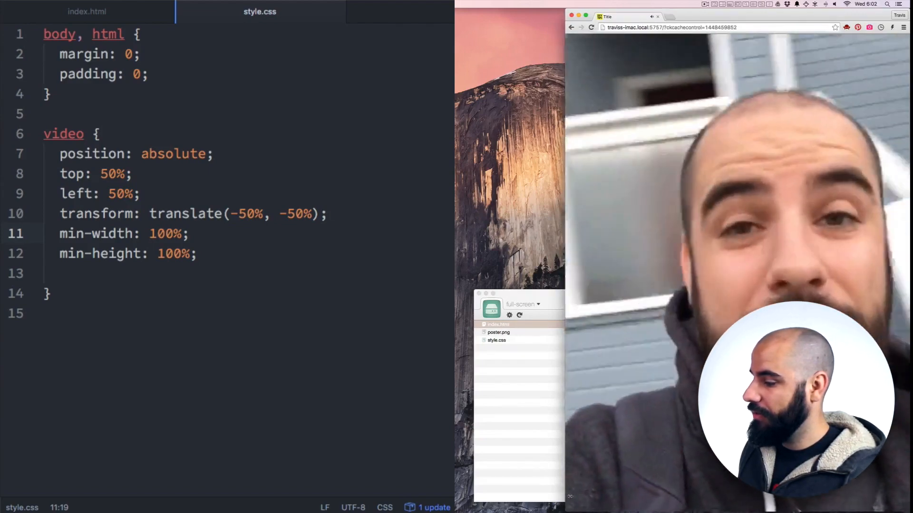
drag(566, 492, 456, 143)
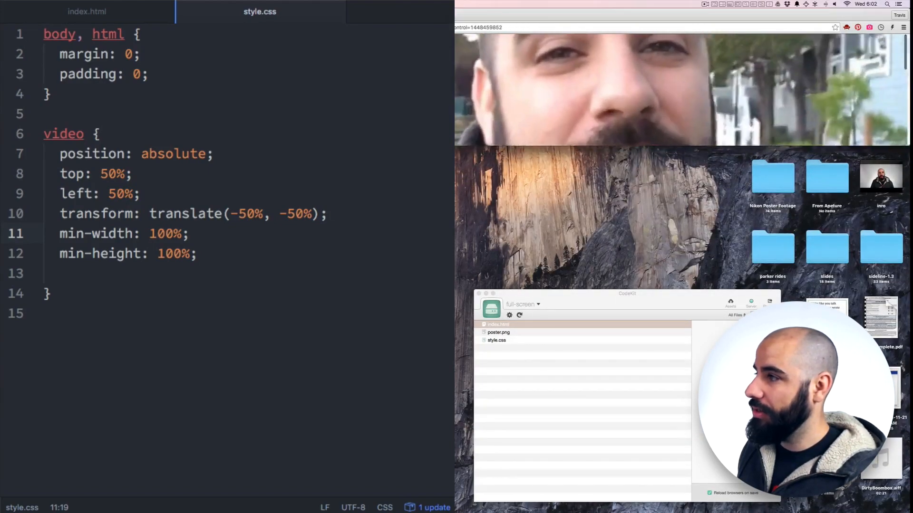
mouse_move(456, 143)
mouse_down()
mouse_move(479, 286)
mouse_move(455, 508)
mouse_up()
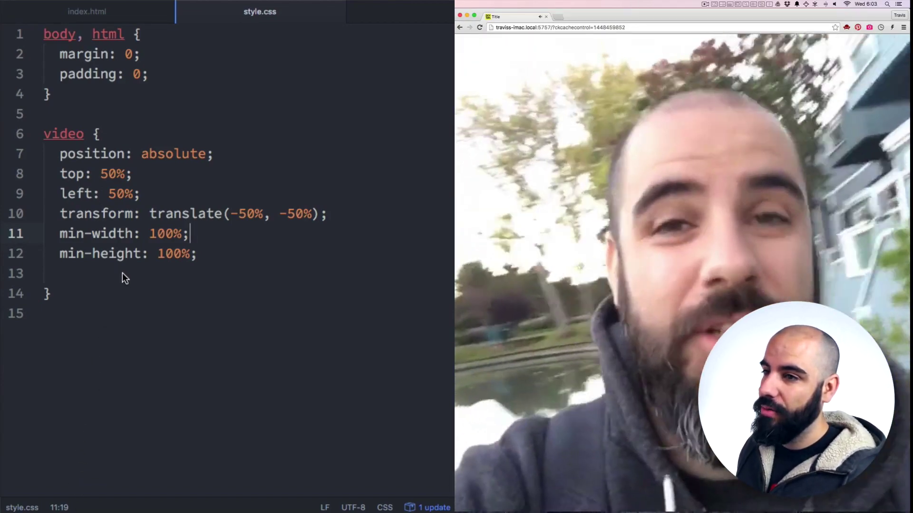
Step: Add width: auto and height: auto to the video rule and save
click(122, 274)
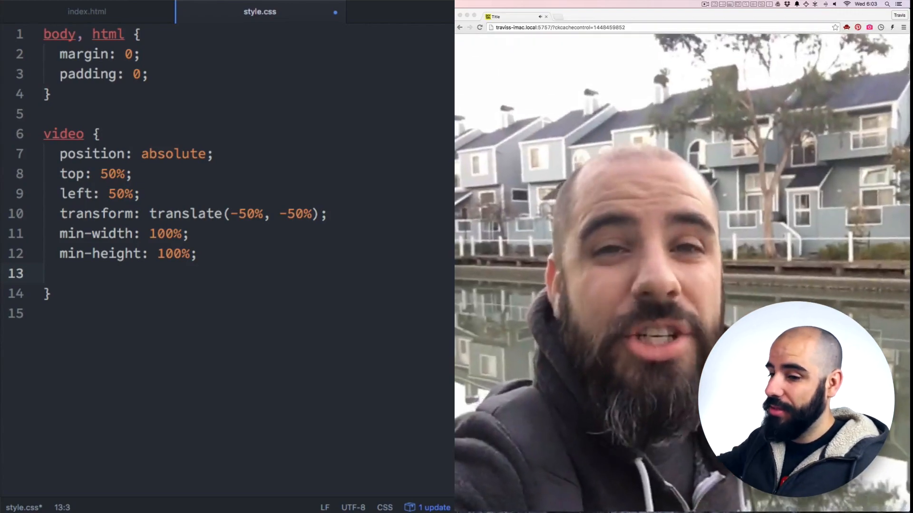
text(widht:)
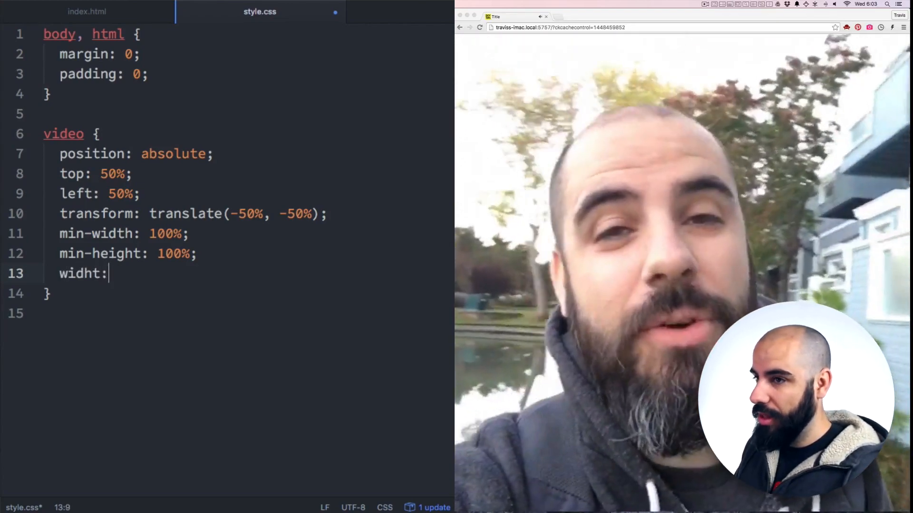
key(BackSpace)
key(BackSpace)
text(th: auto.)
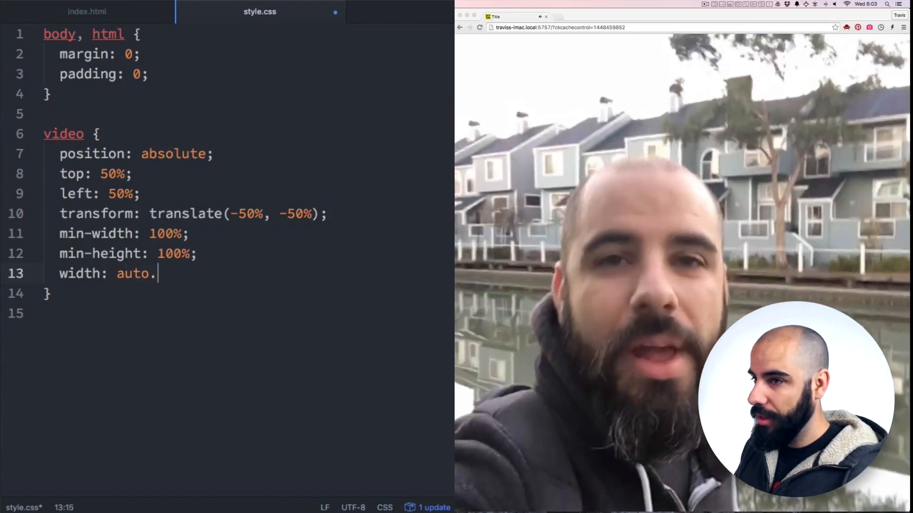
key(BackSpace)
text(;)
key(Return)
text(heigh)
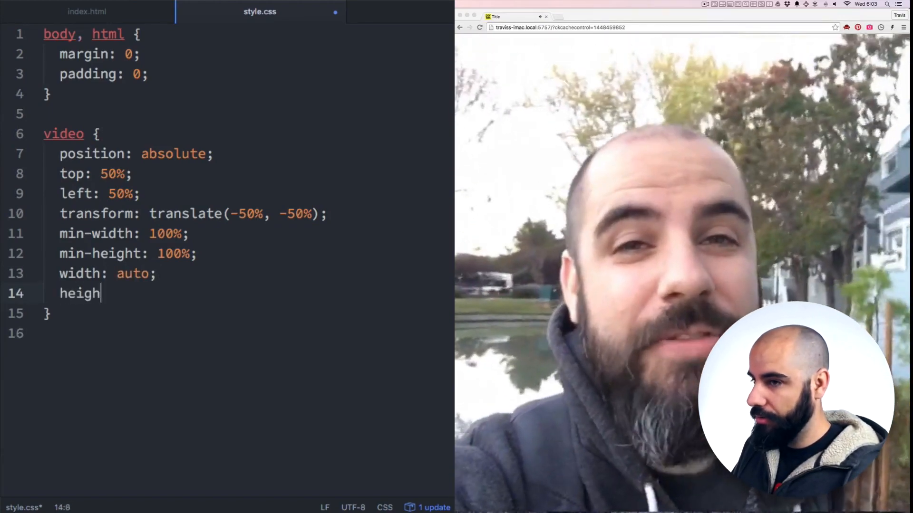
text(t: auto;)
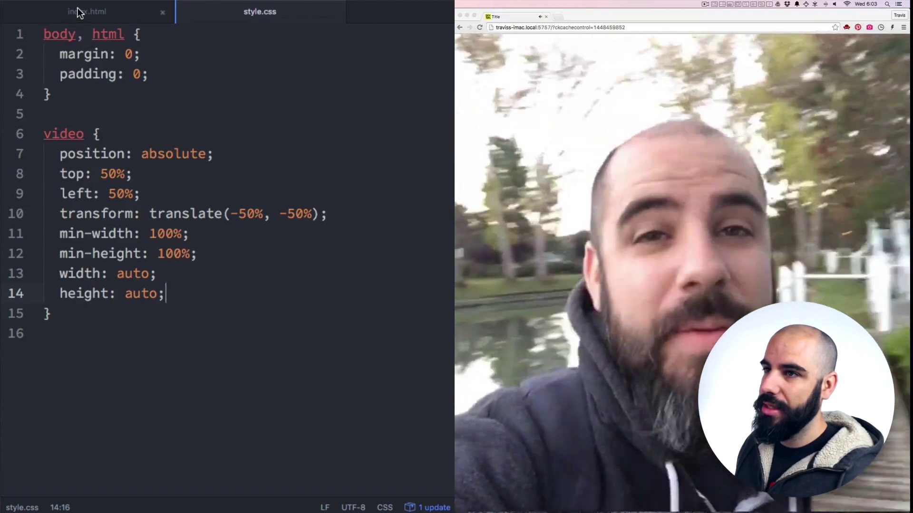
click(81, 12)
Step: Wrap the video element in a <div class="container"> and indent it
click(139, 197)
key(Return)
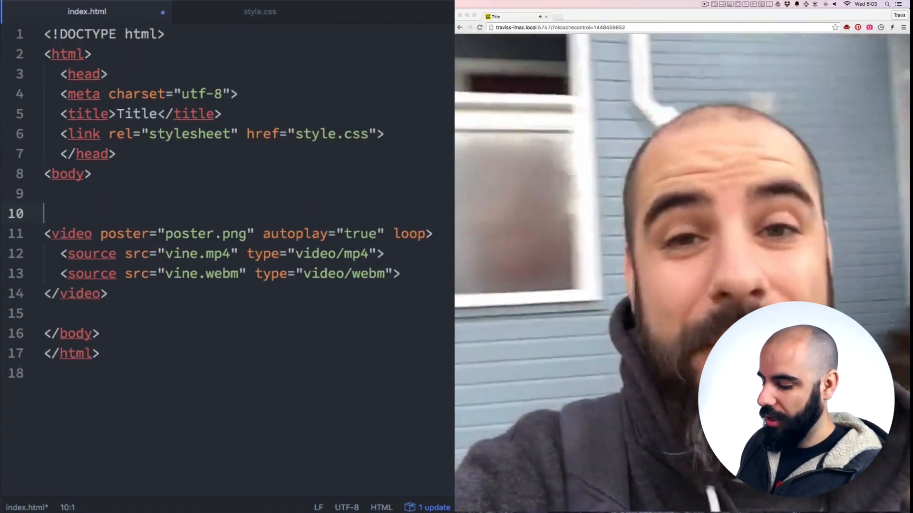
text(<d)
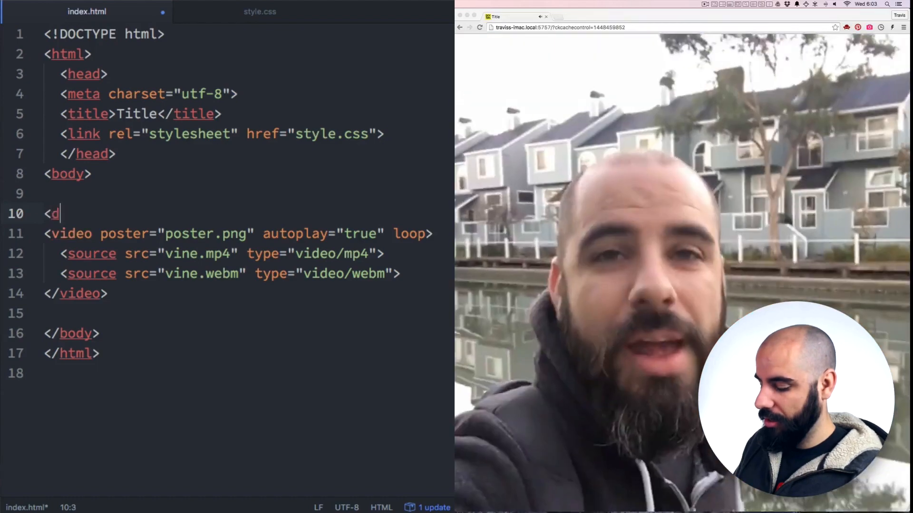
text(i clasc)
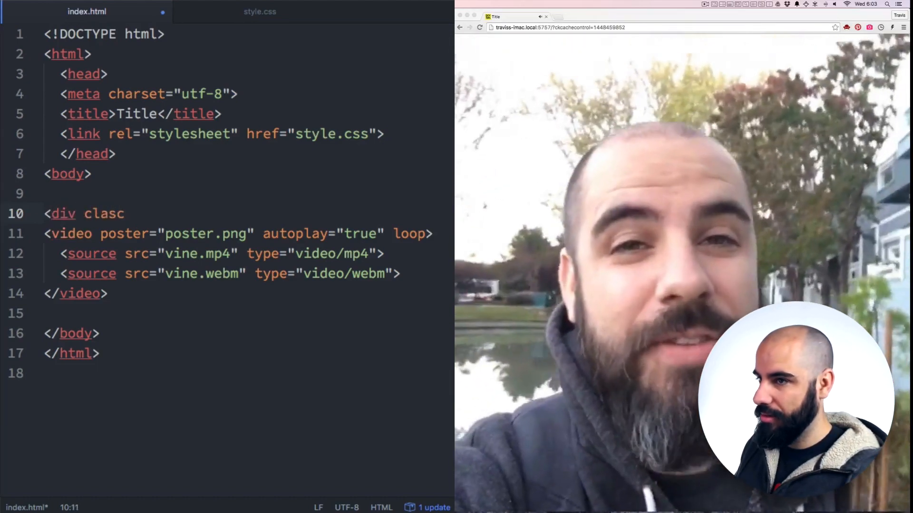
text("container">)
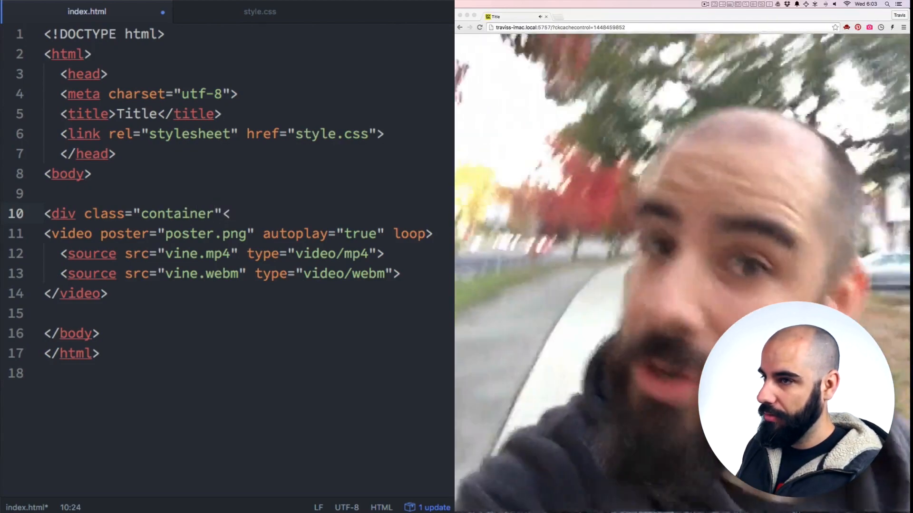
key(Down)
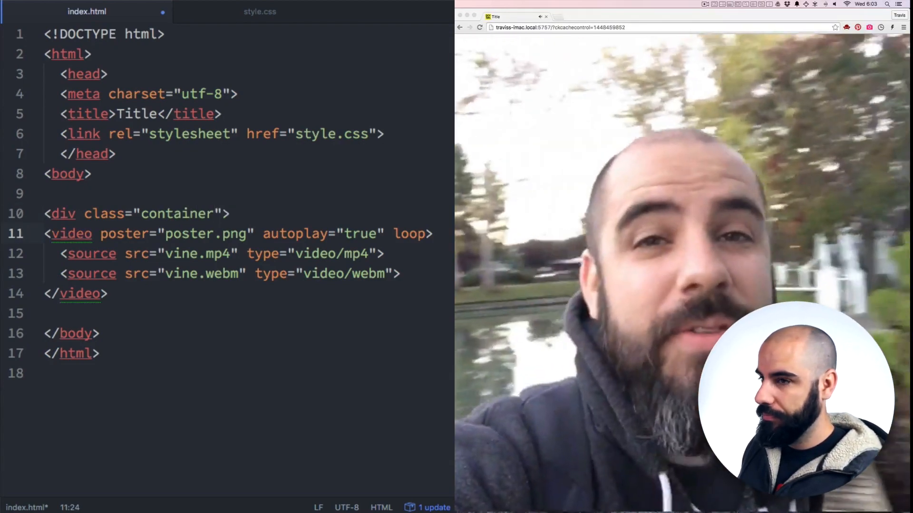
key(shift+Down)
key(shift+Down)
key(shift+Down)
key(Tab)
Step: Add a <div class="text"> holding an expanded lorem ipsum paragraph and save
key(Down)
key(Return)
text(</div>)
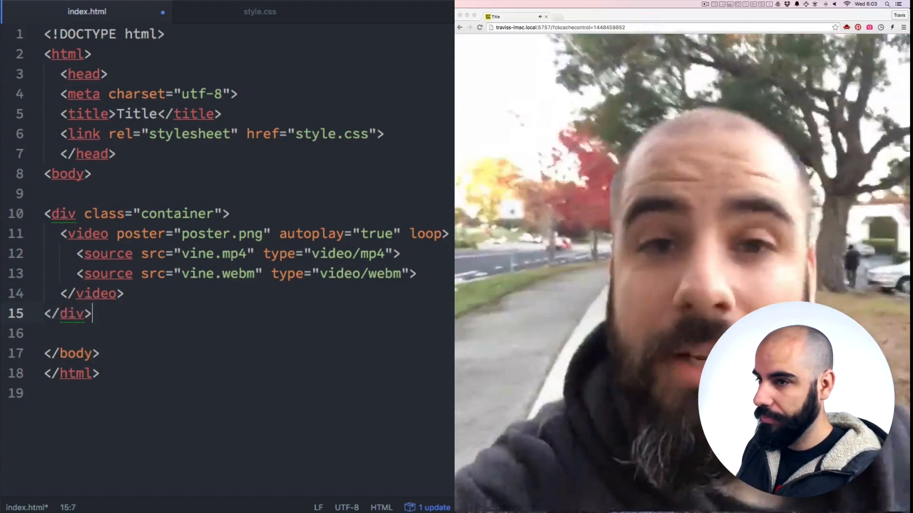
key(Up)
key(Return)
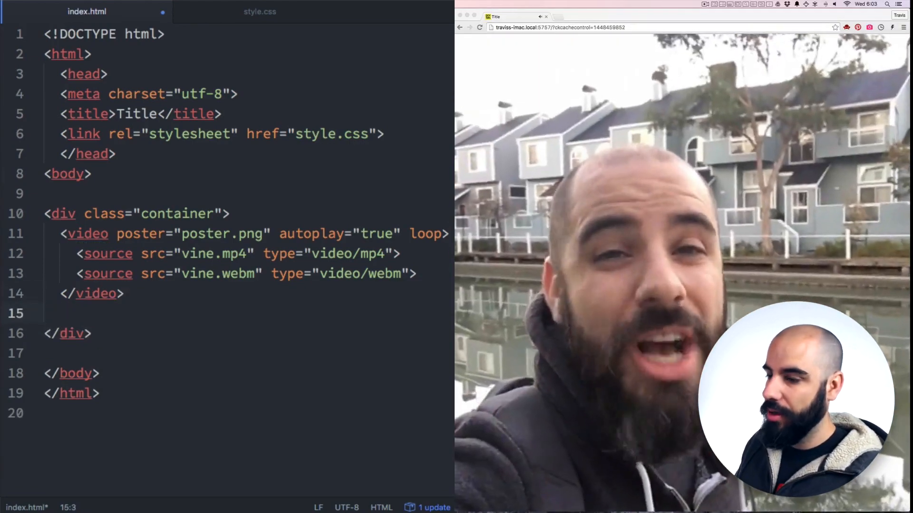
text(<div clas)
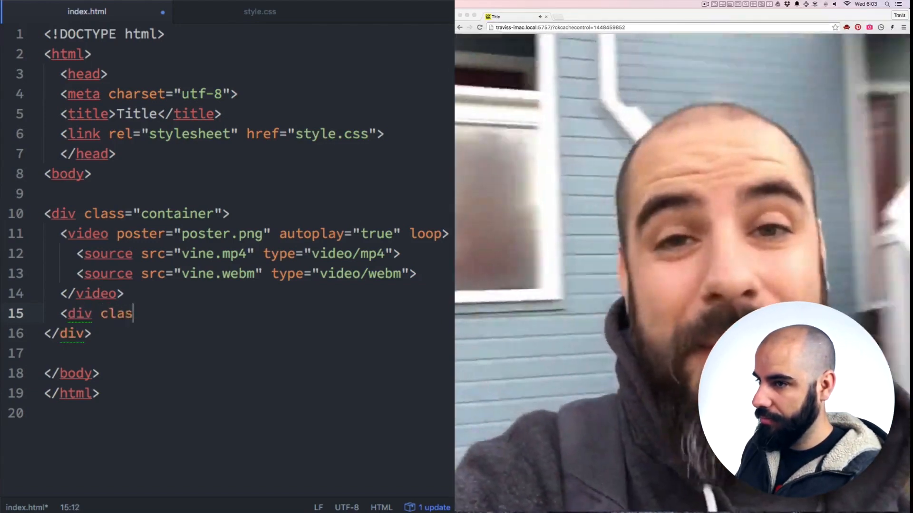
text(s=")
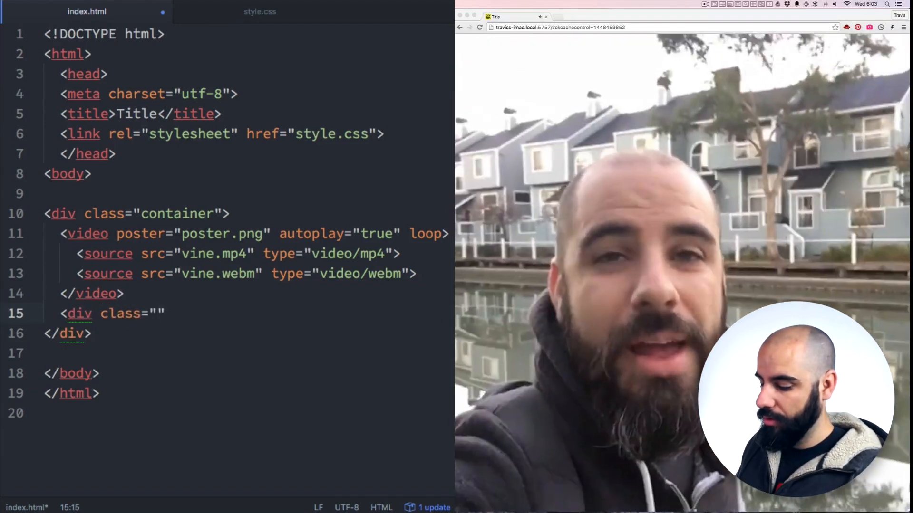
text(text"></)
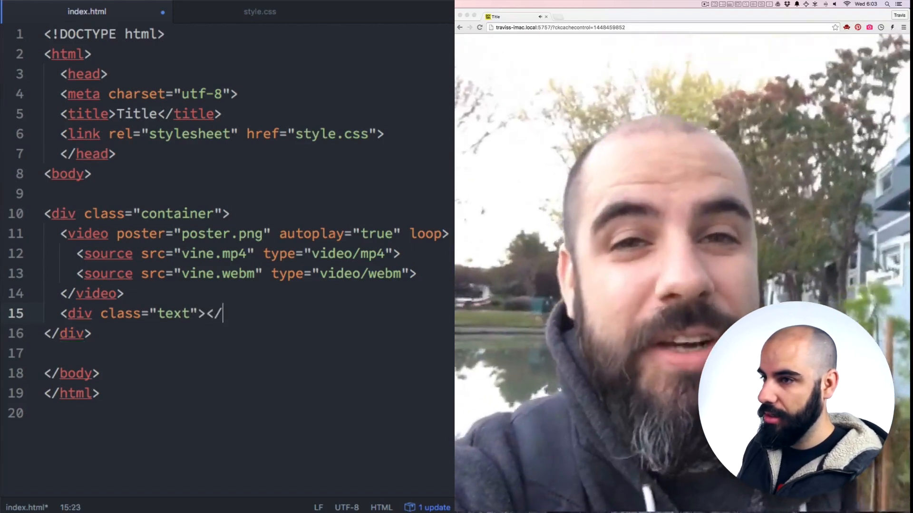
text(div>)
key(Left)
key(Left)
key(Left)
text(lorem)
key(Return)
key(super+z)
key(Tab)
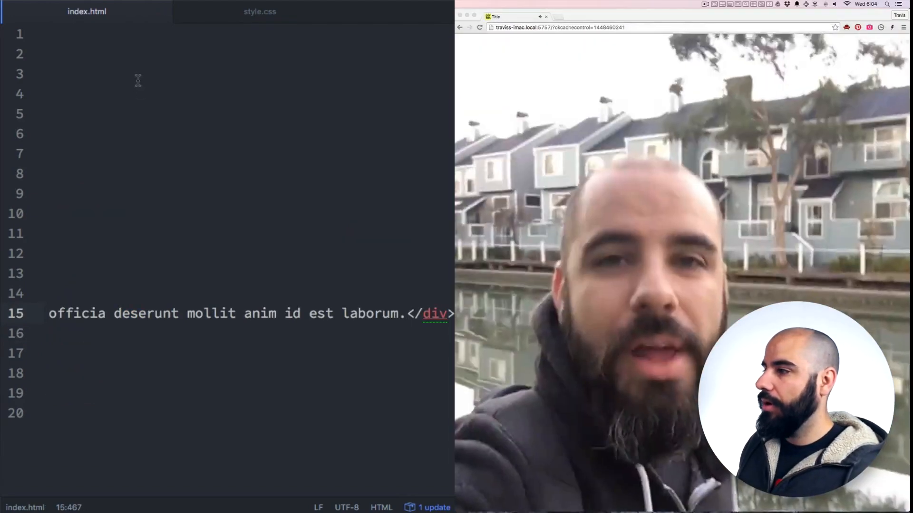
scroll(209, 206, left, 10)
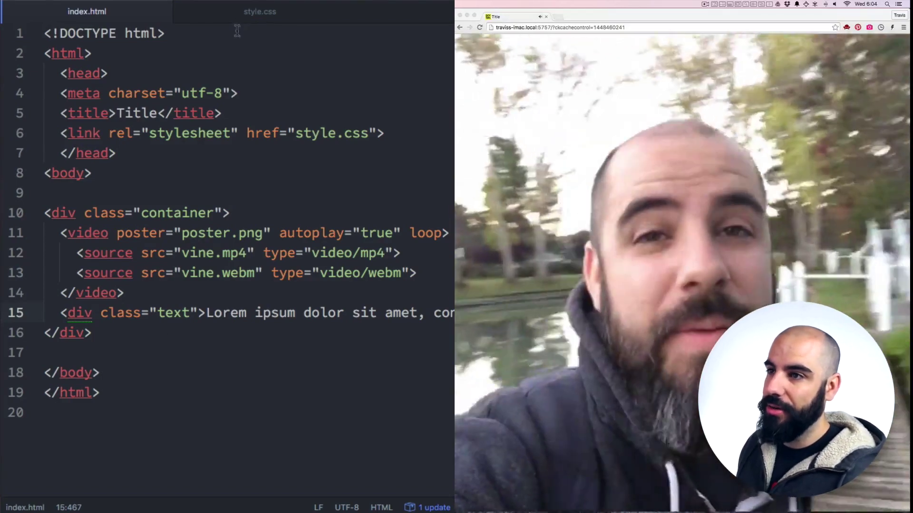
Step: Add a .text rule with z-index: 2 below the video rule in style.css
click(246, 13)
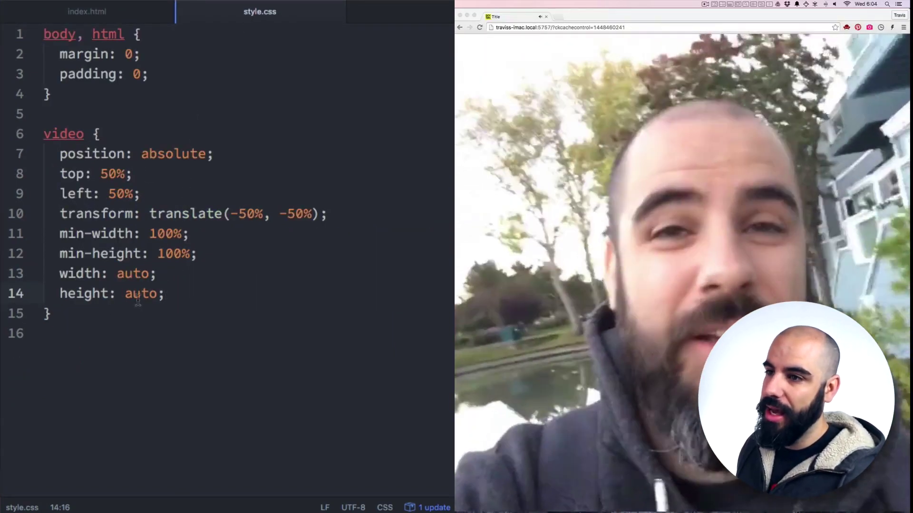
click(138, 311)
key(Return)
key(Return)
text(.te)
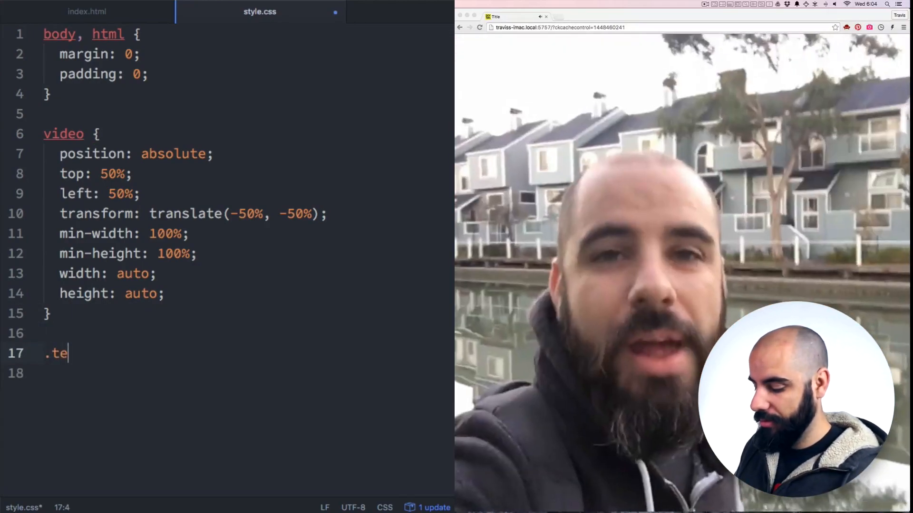
text(xt)
key(Return)
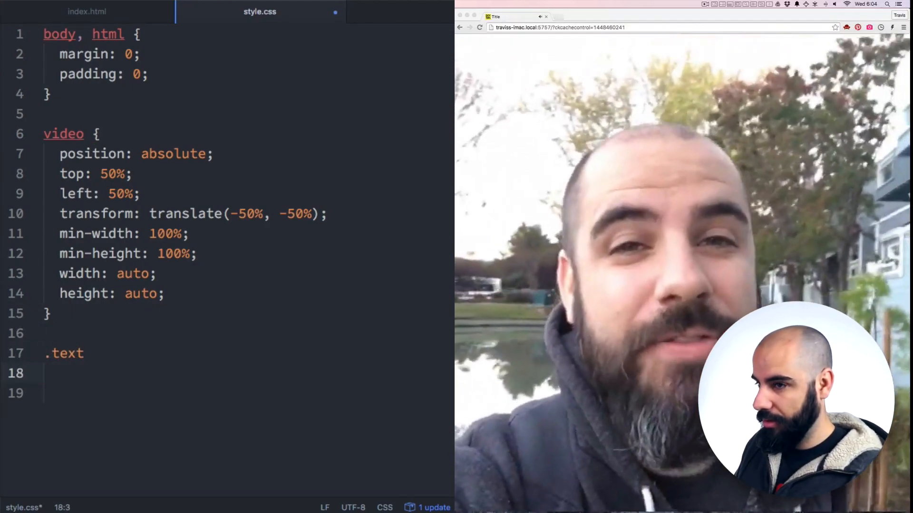
key(BackSpace)
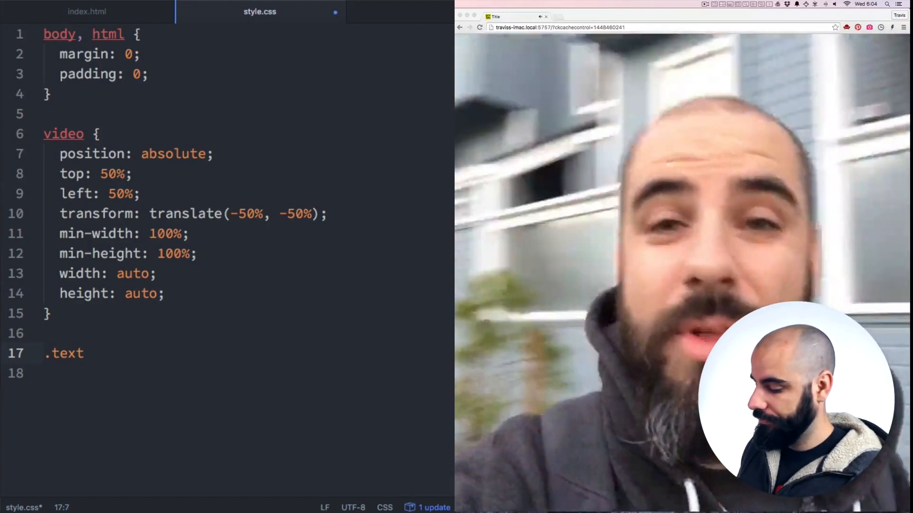
text({)
key(Return)
text(z-index:)
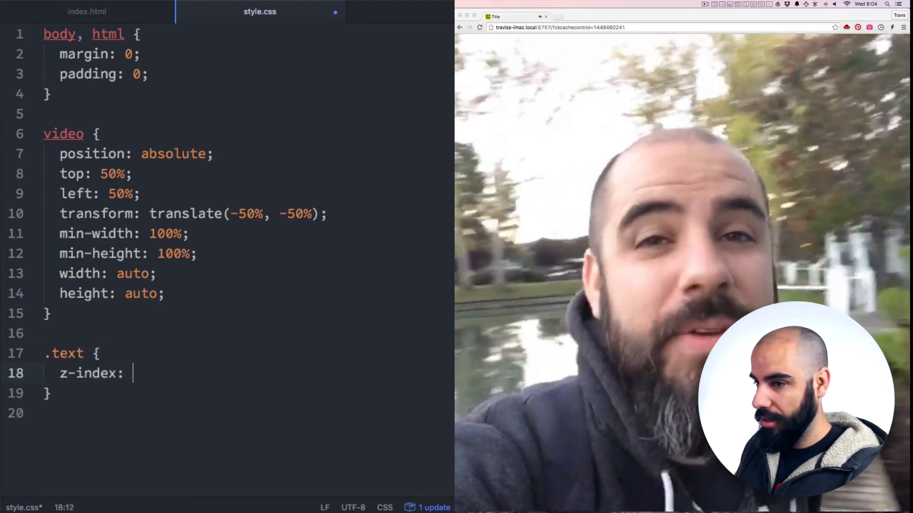
text( 2)
Step: Copy the z-index into the video rule as 1, save, and inspect elements in the browser
key(shift+Home)
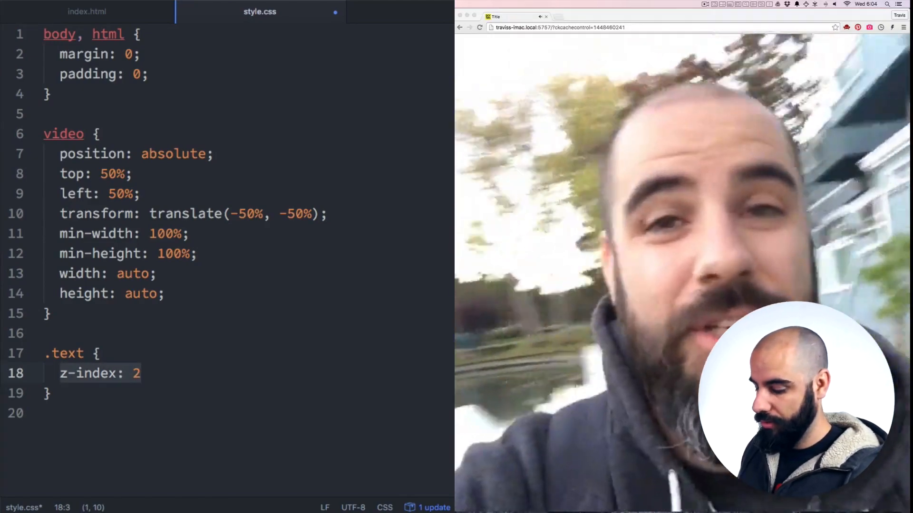
key(super+c)
key(Up)
key(Up)
key(Up)
key(Return)
key(super+v)
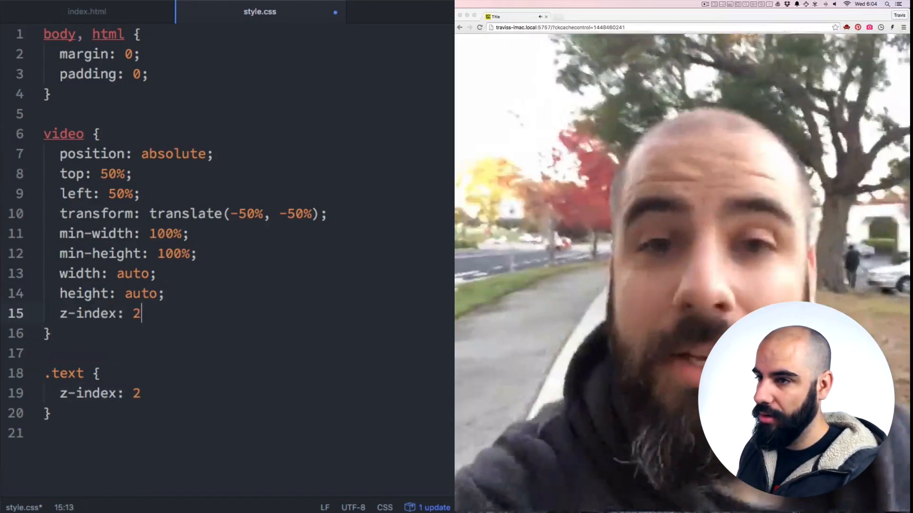
text(1;)
key(Down)
key(Down)
key(Down)
key(Down)
text(;)
key(super+s)
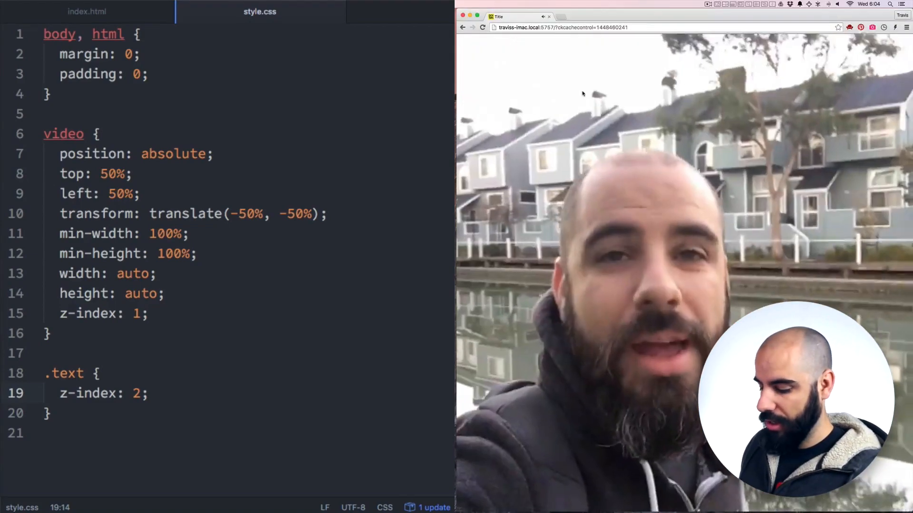
key(super+alt+i)
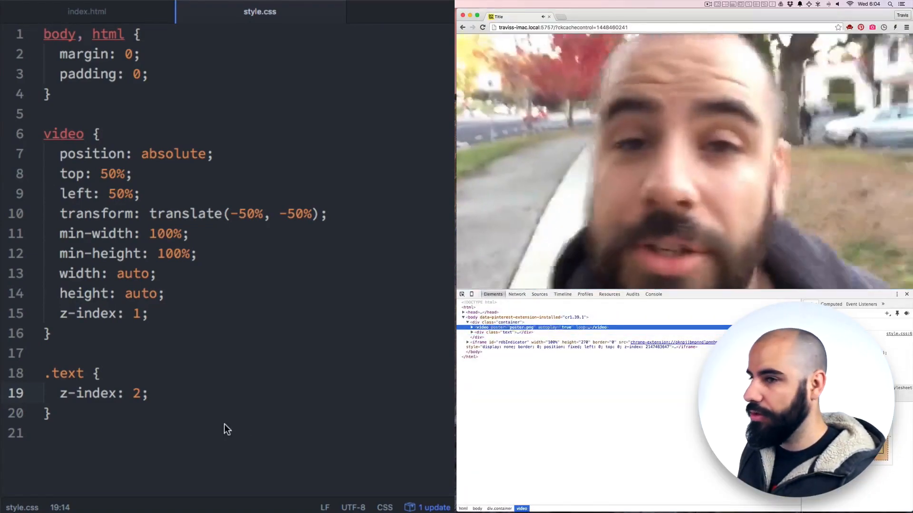
Step: Give the .text rule position: relative and save
click(216, 403)
key(Return)
text(position: relative;)
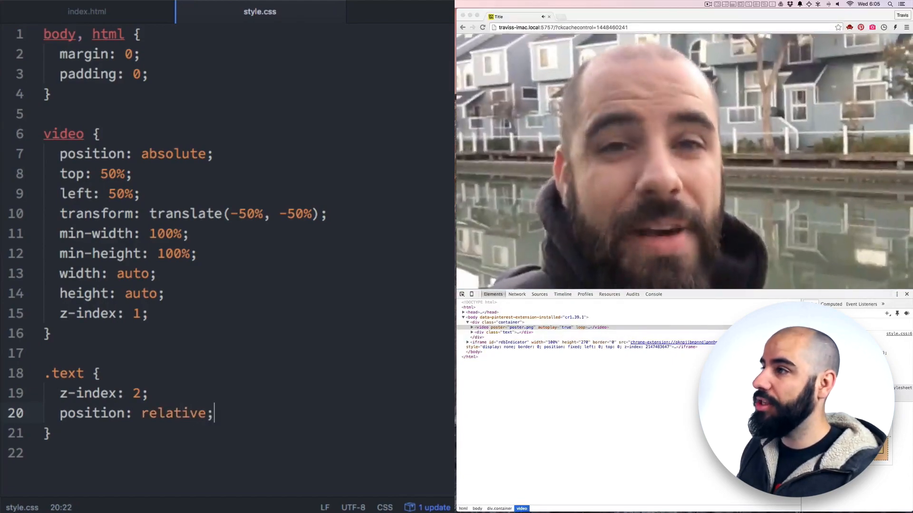
key(ctrl+s)
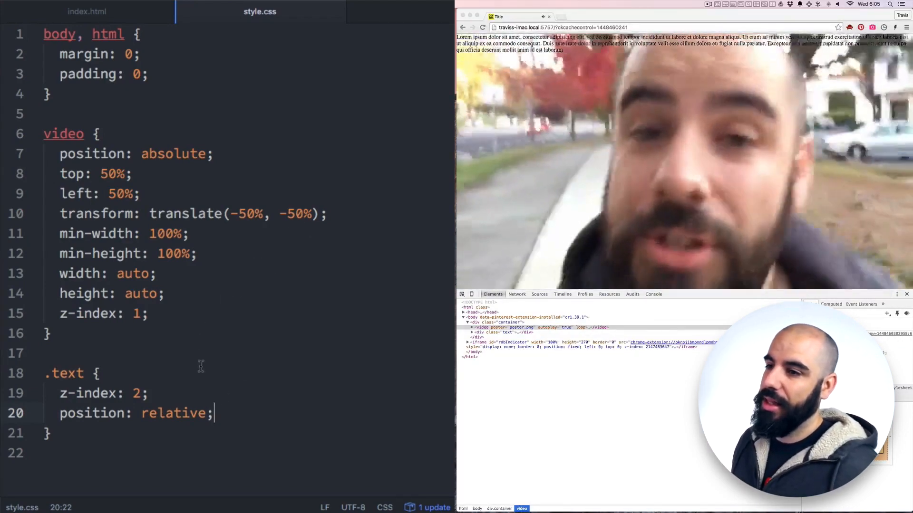
Step: Add background rgba(0,0,0,0.4) and top, bottom, left, right 0 to the .text rule
key(Return)
text(ba)
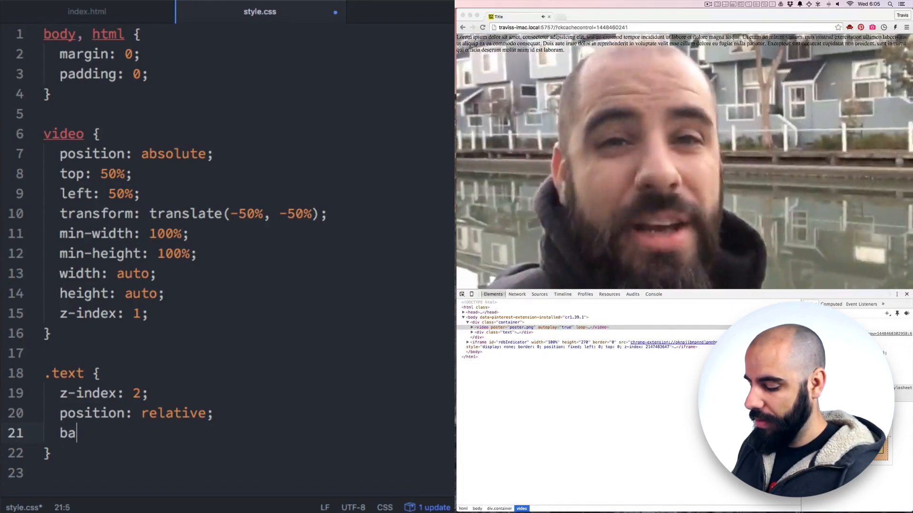
text(ckground: )
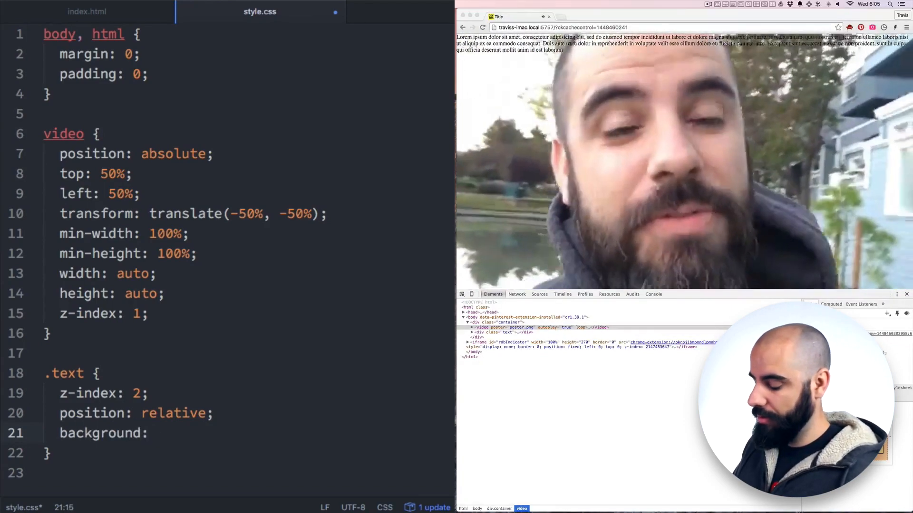
text(rgba()
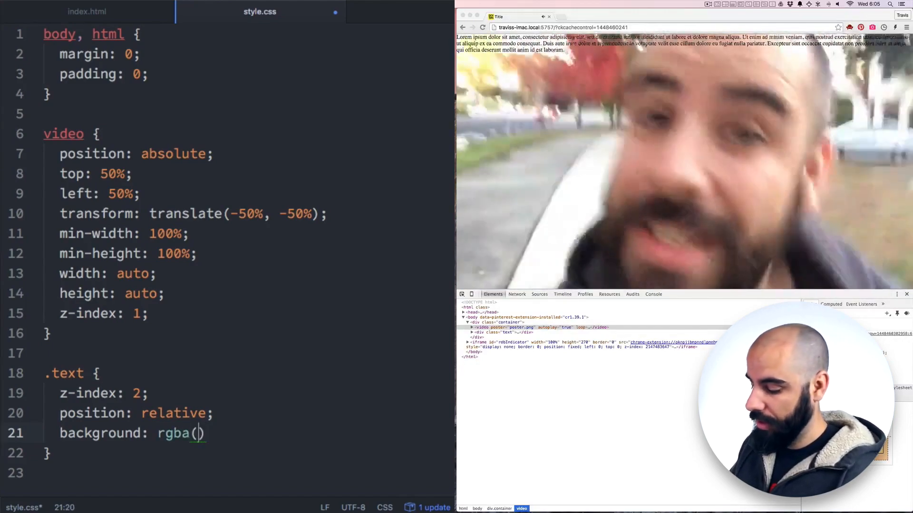
text(0,0,0,0.)
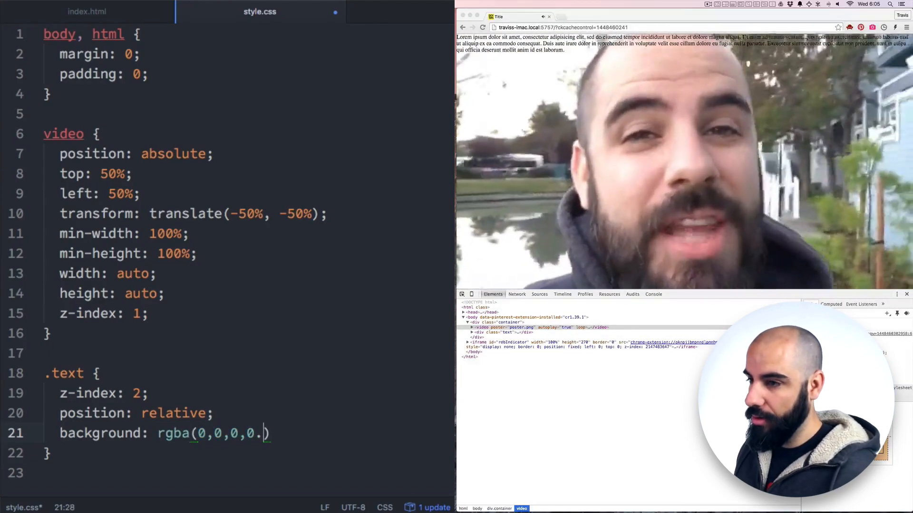
text(4)
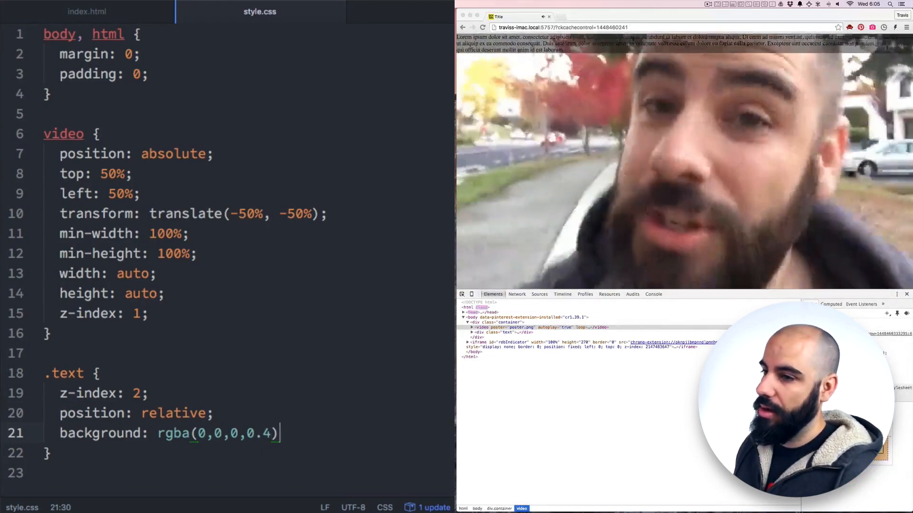
key(Right)
key(Return)
text(top: )
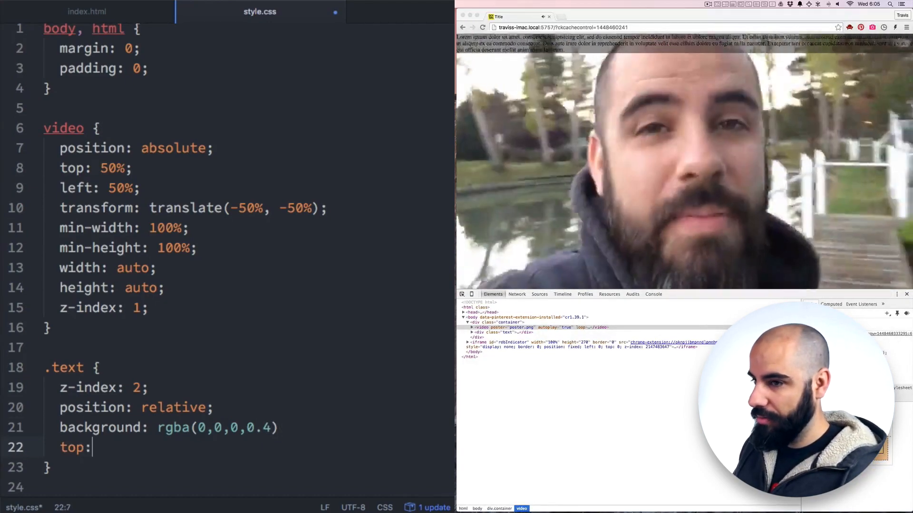
text(0;)
key(Return)
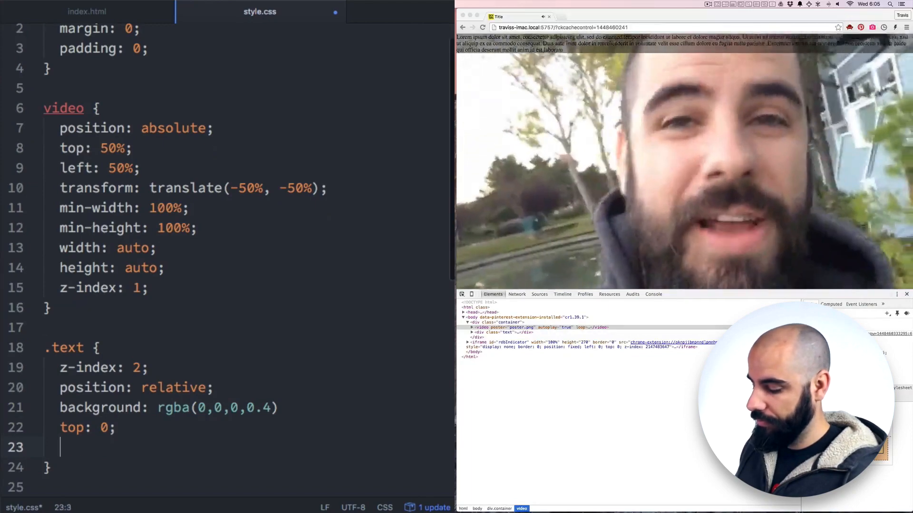
text(bottom: )
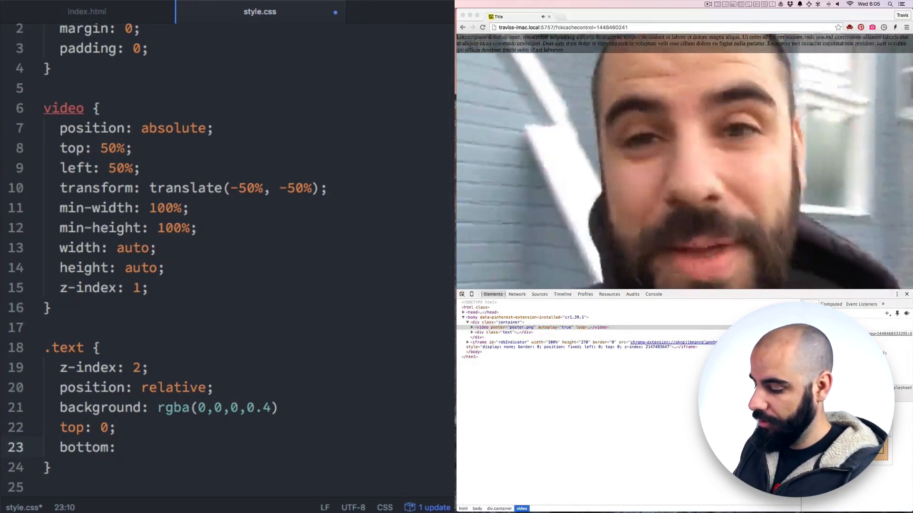
text(0;)
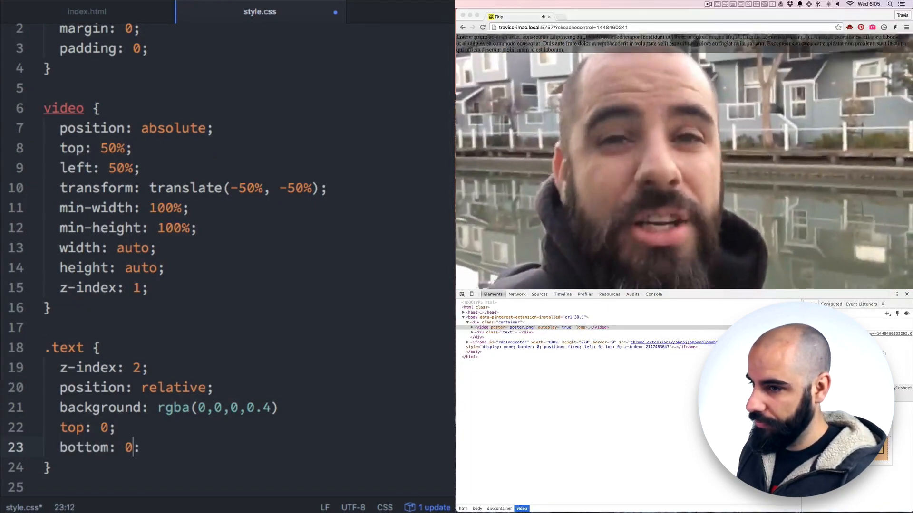
key(Return)
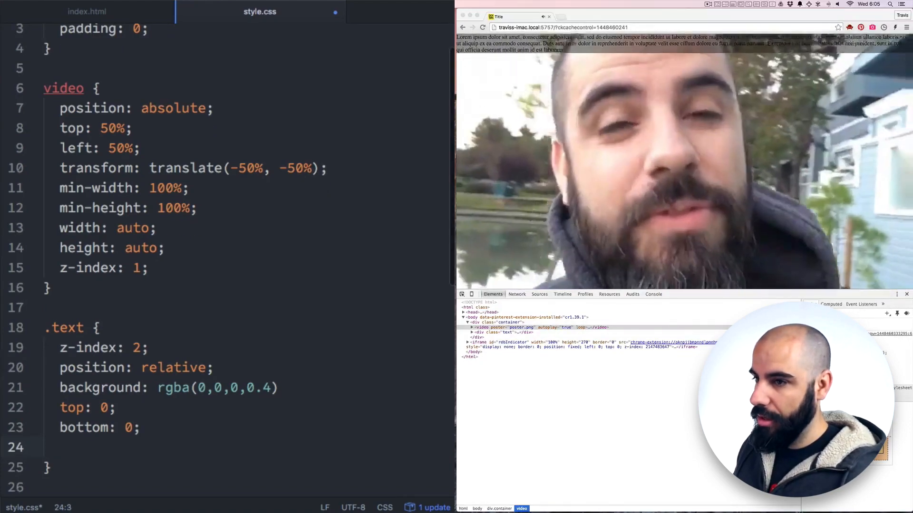
key(Up)
key(Up)
key(Up)
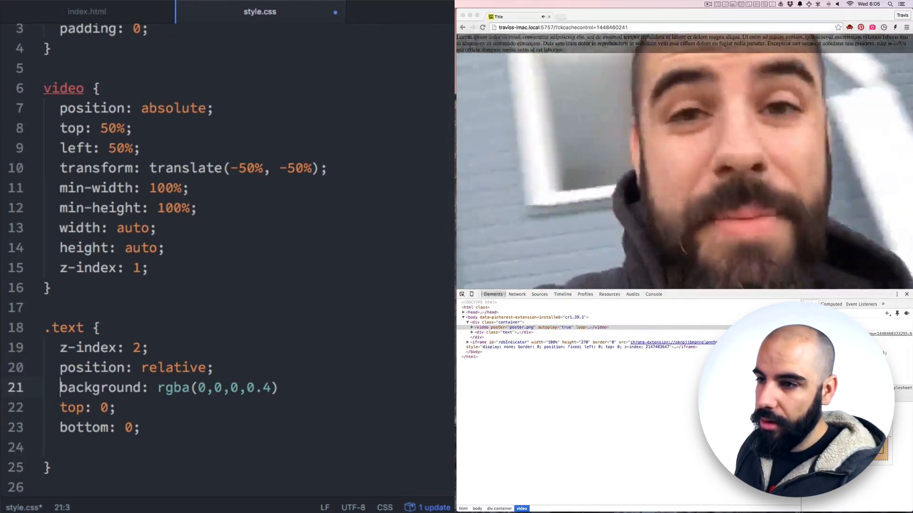
key(End)
text(;)
key(Down)
key(Down)
key(Down)
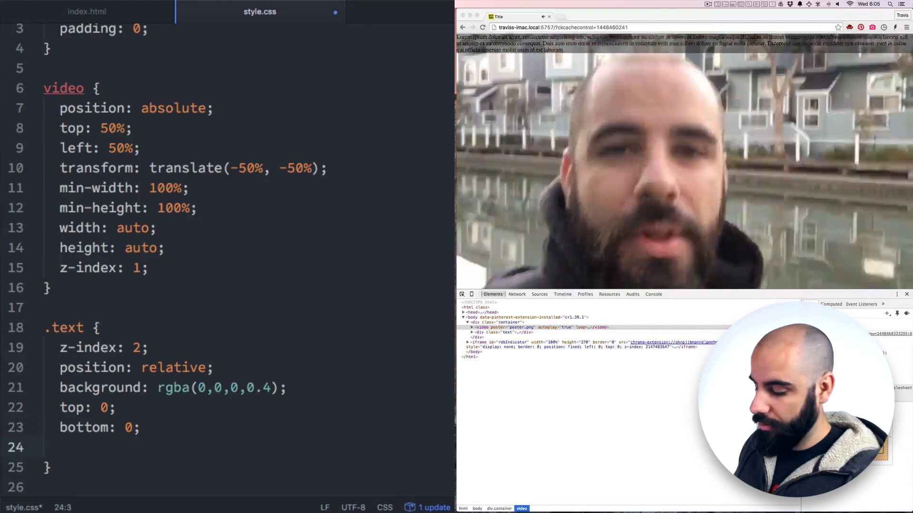
text(left: --)
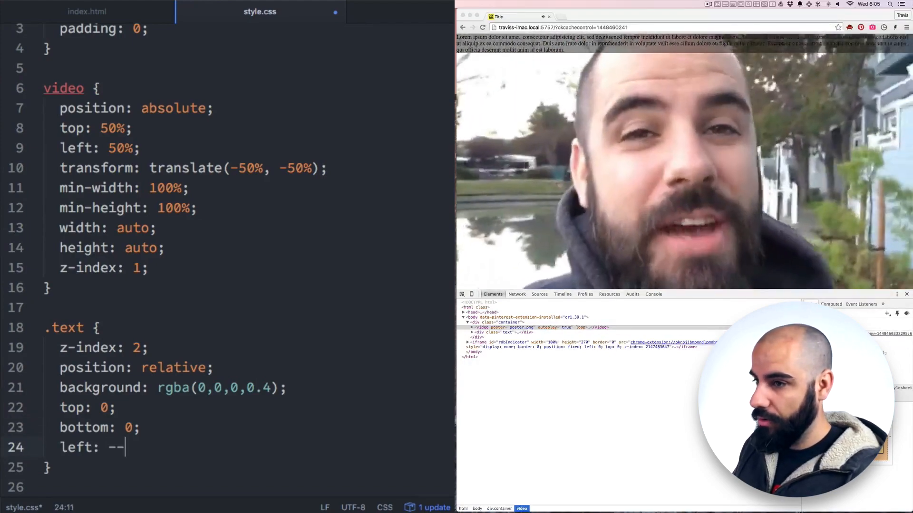
text(0;)
key(Return)
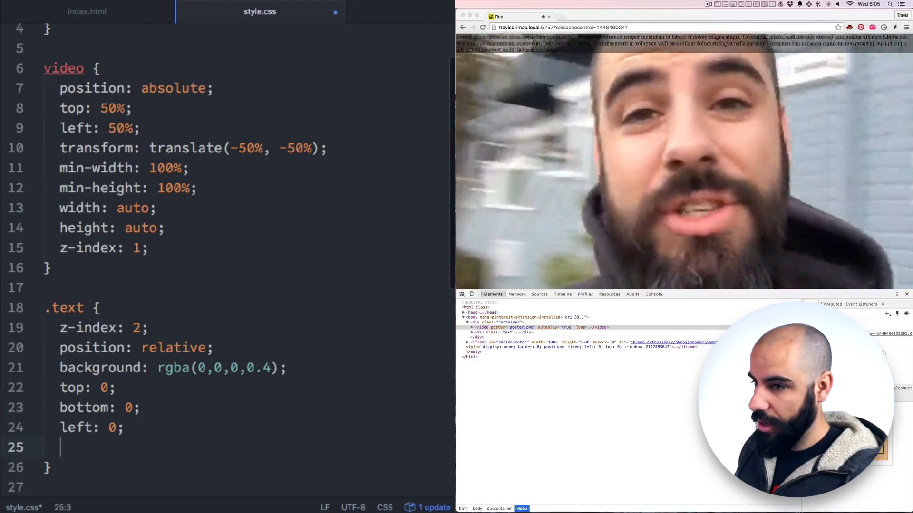
text(right: )
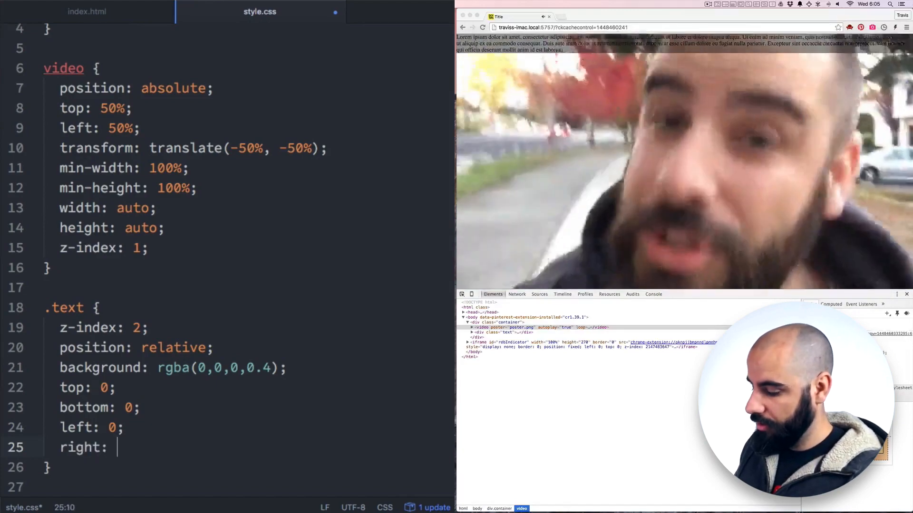
text(0;)
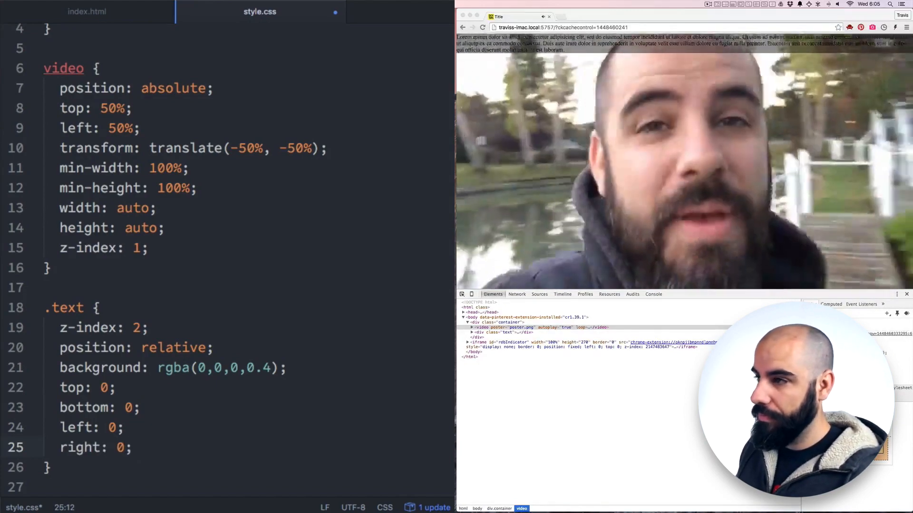
Step: Switch the .text overlay from position: relative to position: absolute and save
key(Up)
key(Up)
key(Up)
key(Up)
key(Up)
key(Up)
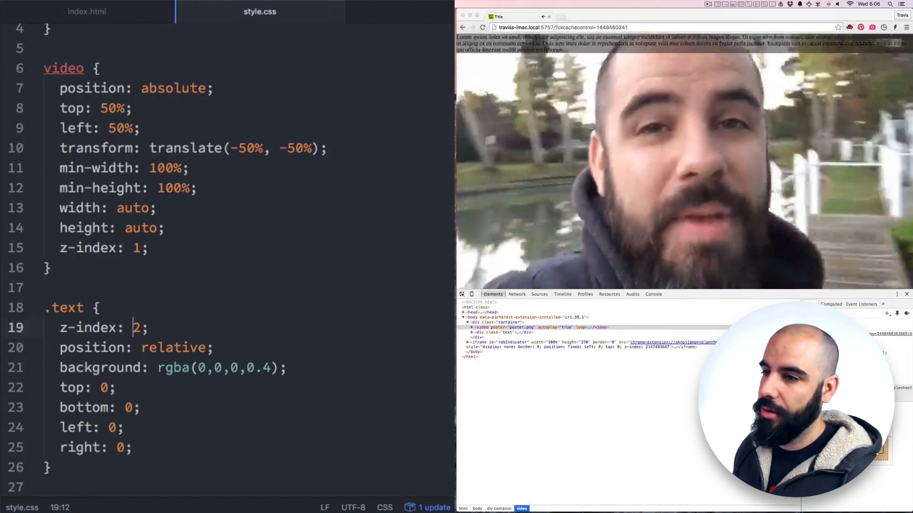
key(Down)
key(alt+shift+Right)
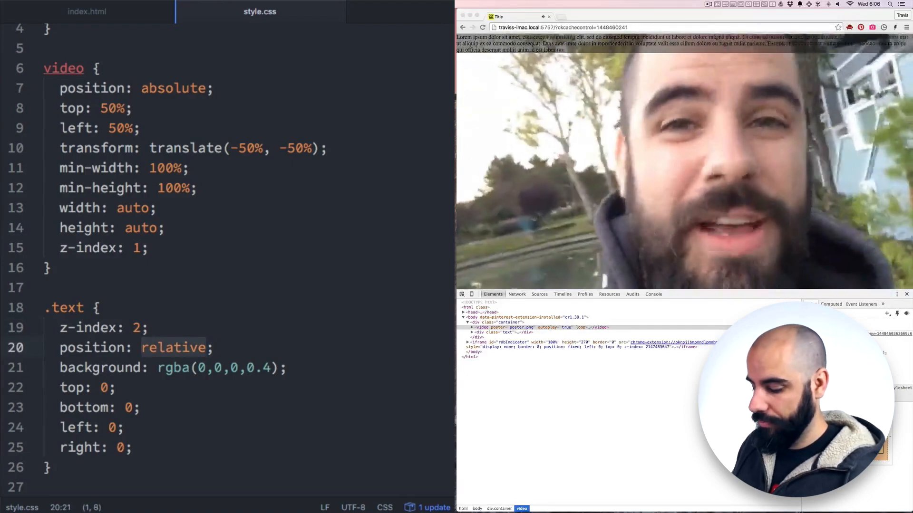
text(absolute)
key(super+s)
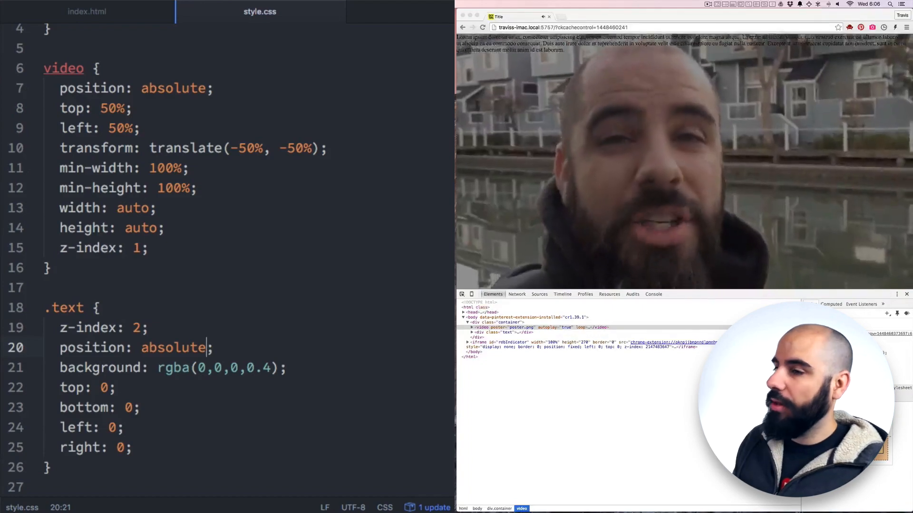
Step: Change the overlay tint to a red rgba(200,0,0,0.4) and save
key(Down)
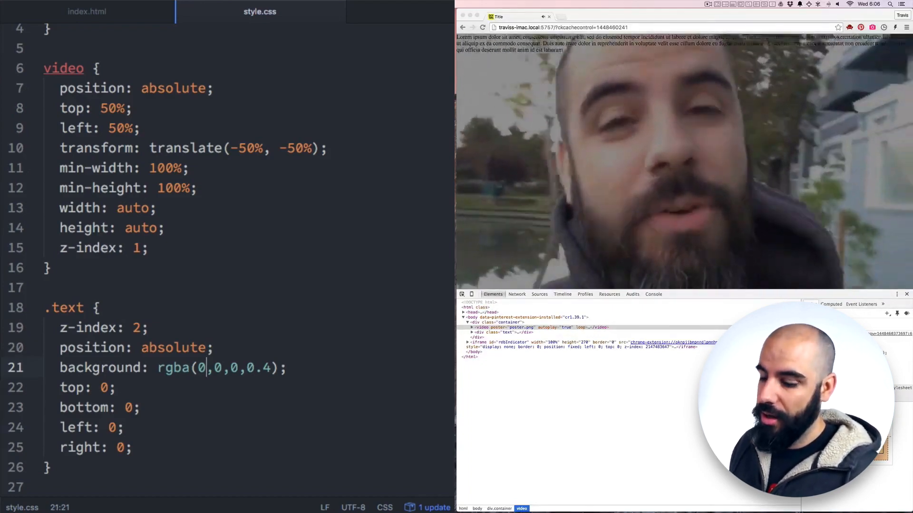
key(BackSpace)
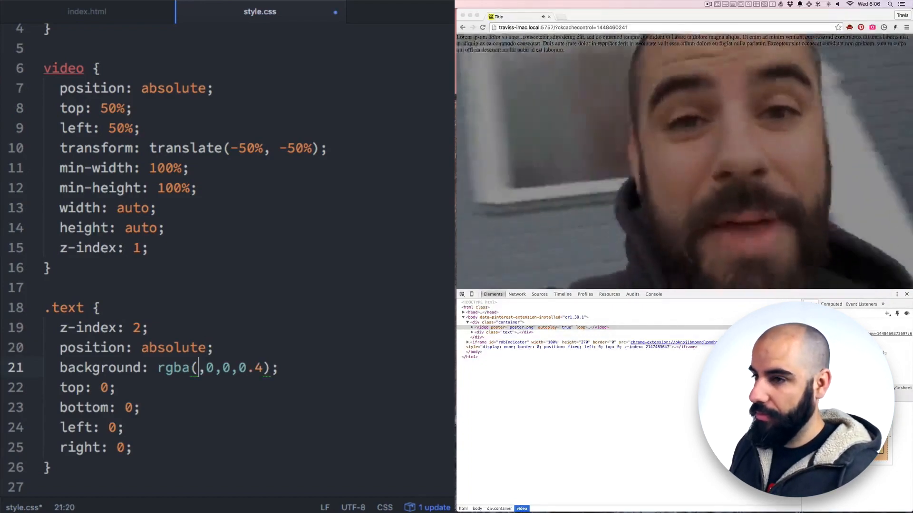
text(200)
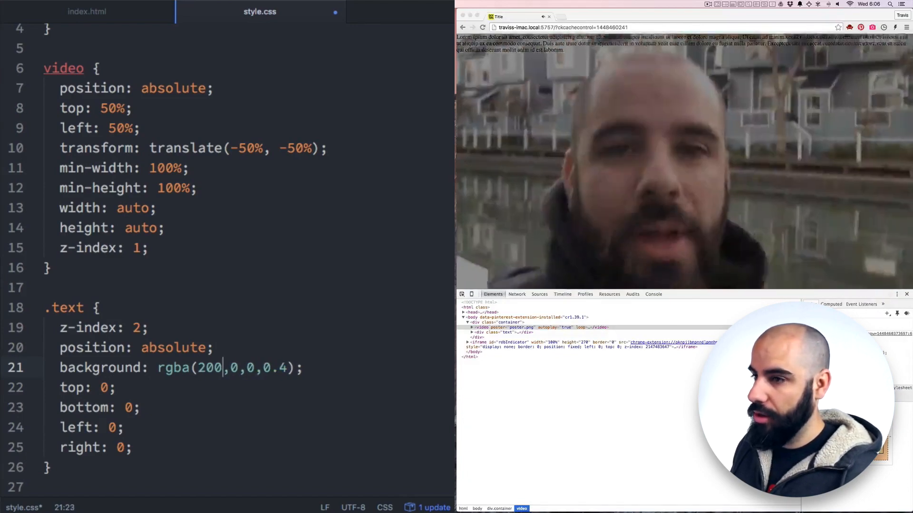
key(super+s)
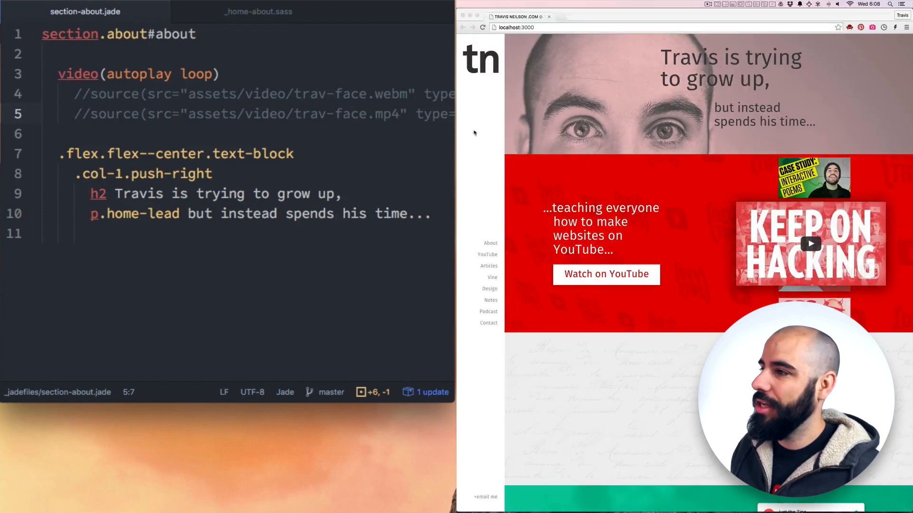
Step: Widen the browser, then uncomment the webm and mp4 video source lines in section-about.jade
click(475, 132)
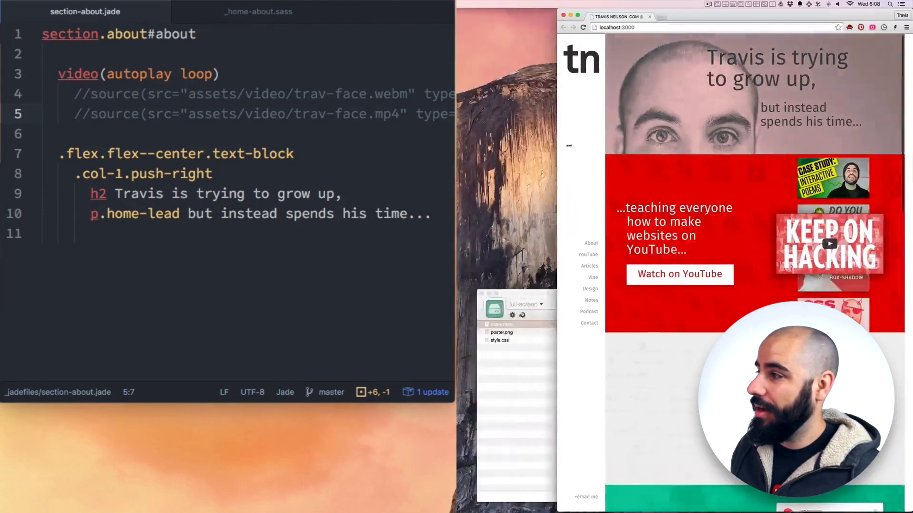
drag(568, 146, 459, 151)
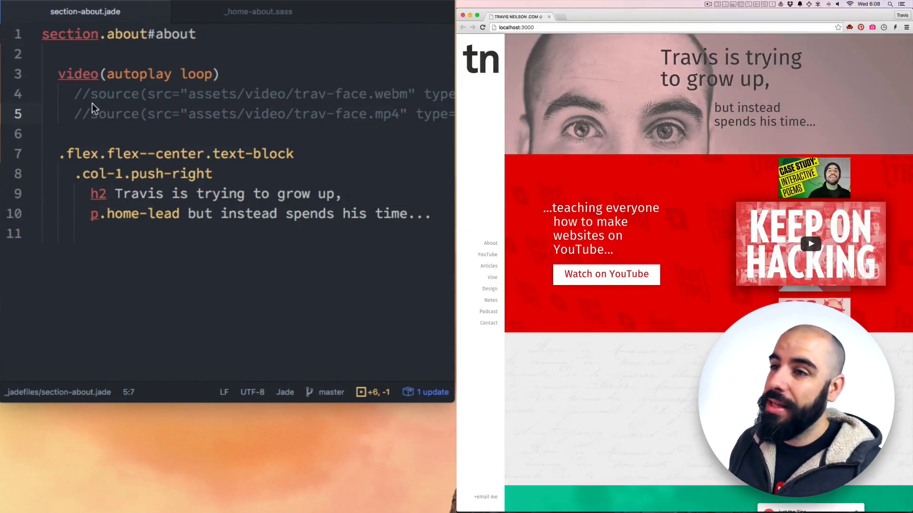
key(BackSpace)
key(BackSpace)
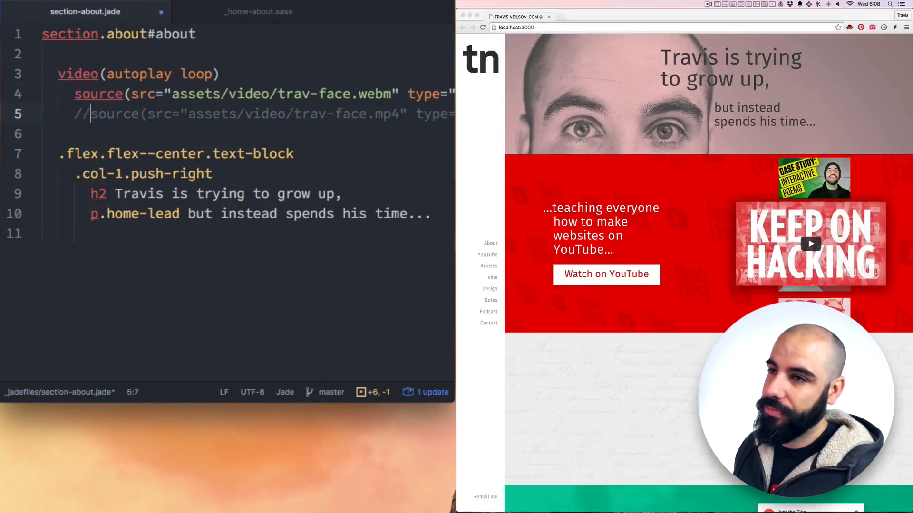
key(BackSpace)
key(BackSpace)
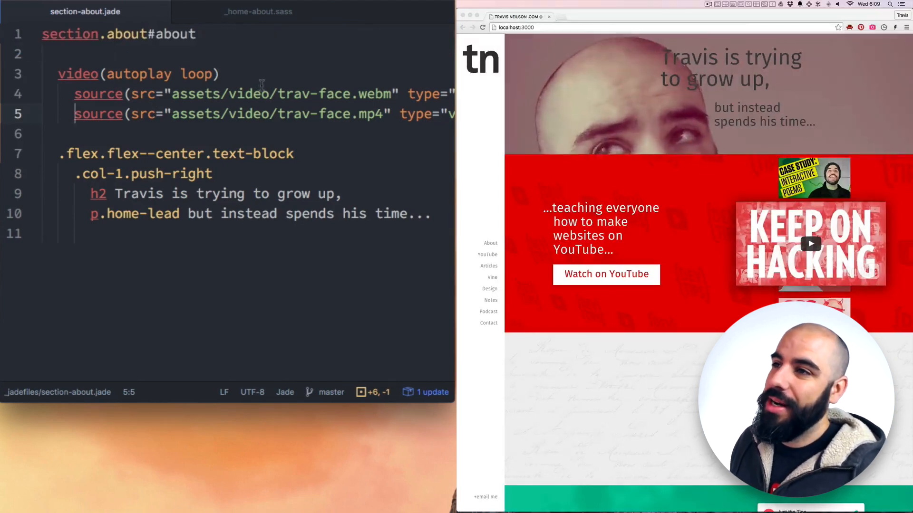
Step: In _home-about.sass, test the about strip without overflow: hidden, then restore it and save
click(273, 14)
scroll(260, 83, up, 5)
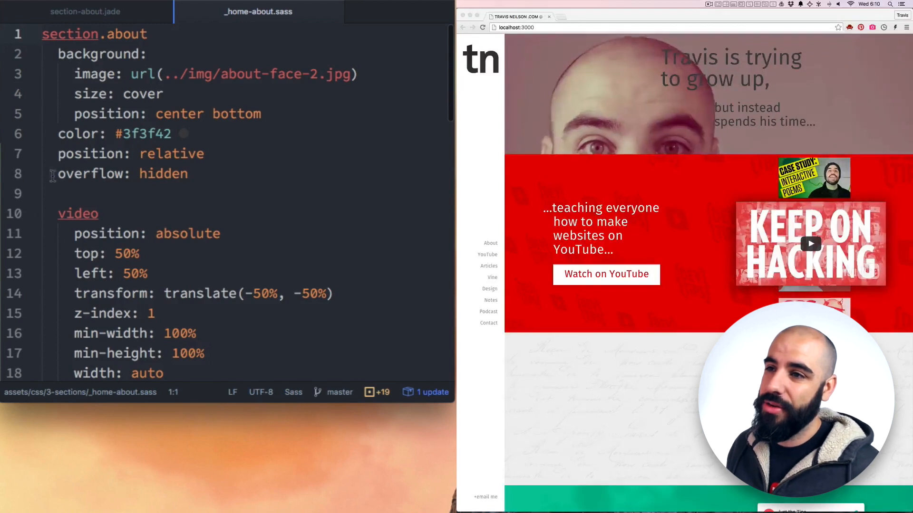
text(//)
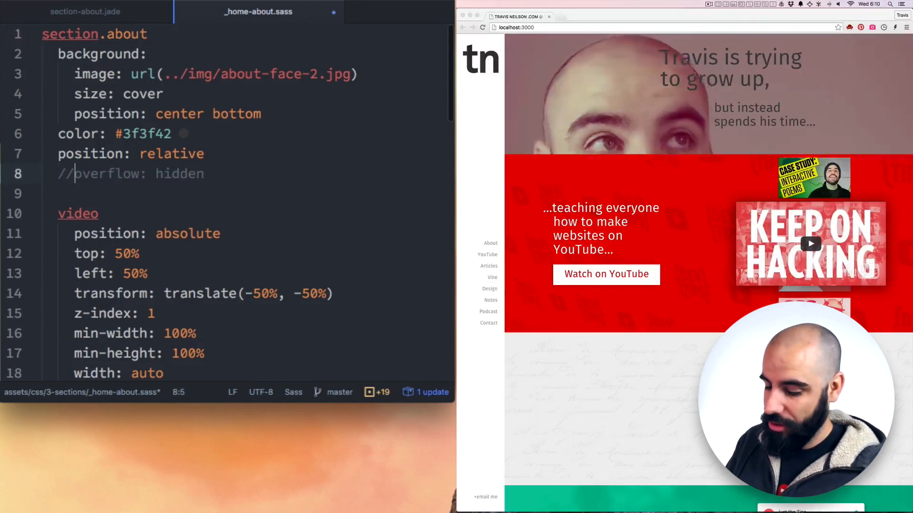
key(super+s)
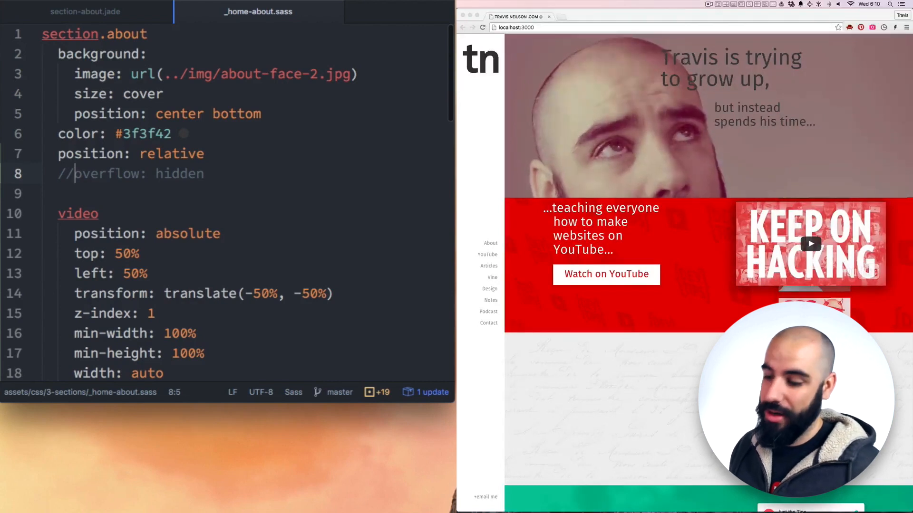
key(BackSpace)
key(BackSpace)
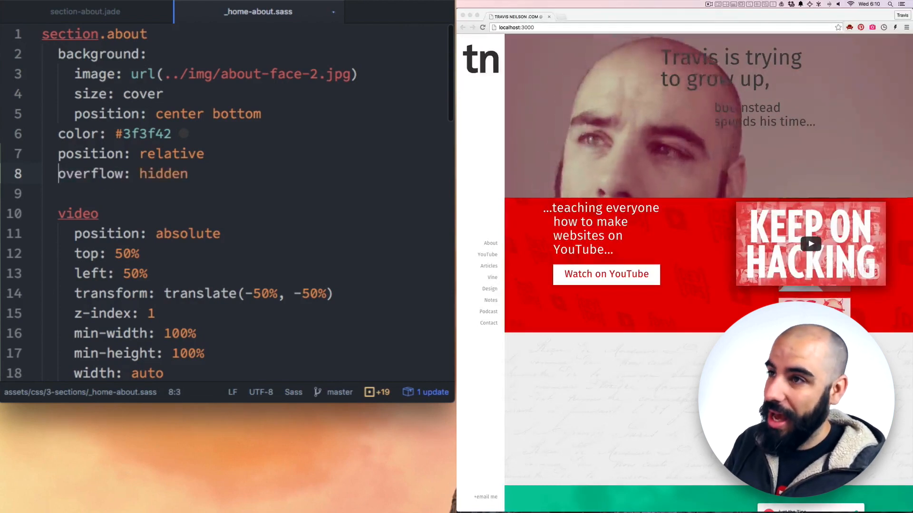
key(super+s)
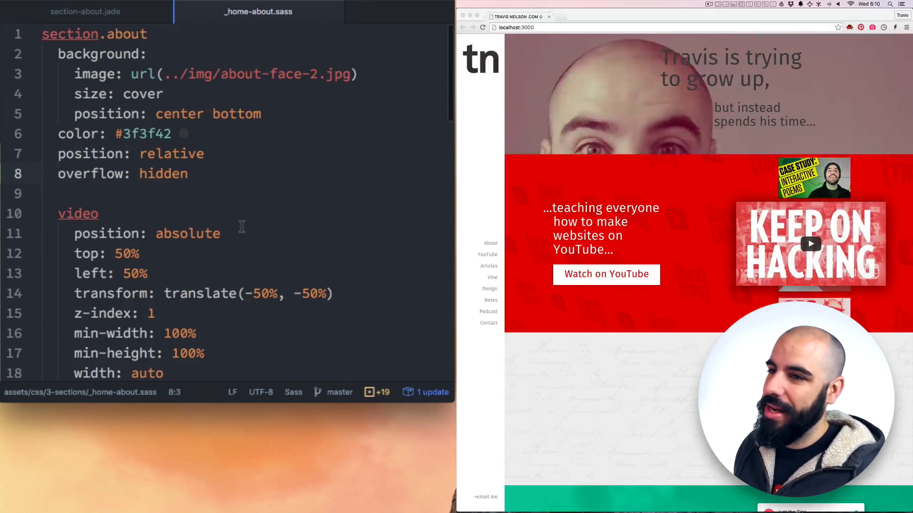
scroll(244, 225, down, 3)
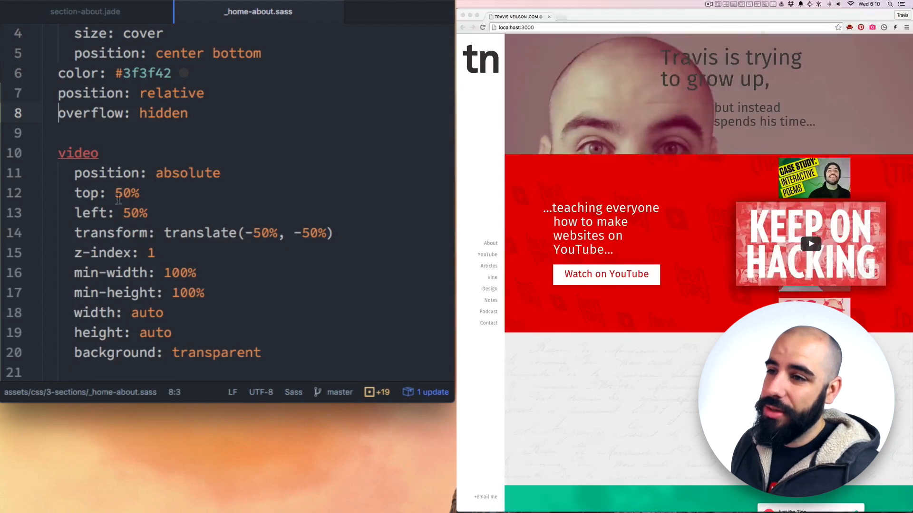
Step: Highlight the video rule's centering position, z-index and minimum-size declarations for review
mouse_move(332, 233)
mouse_down()
mouse_move(59, 173)
mouse_move(75, 173)
mouse_up()
drag(155, 253, 74, 251)
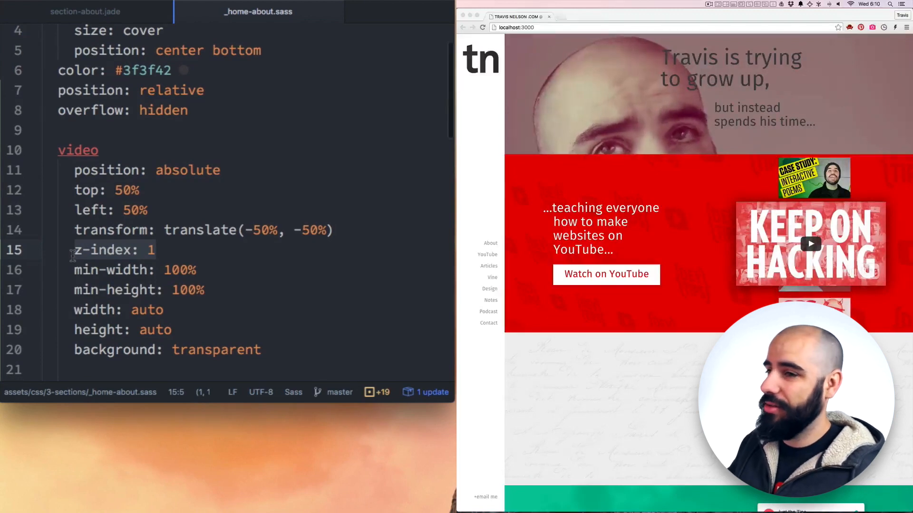
mouse_move(75, 269)
mouse_down()
mouse_move(224, 309)
mouse_move(224, 330)
mouse_up()
click(270, 348)
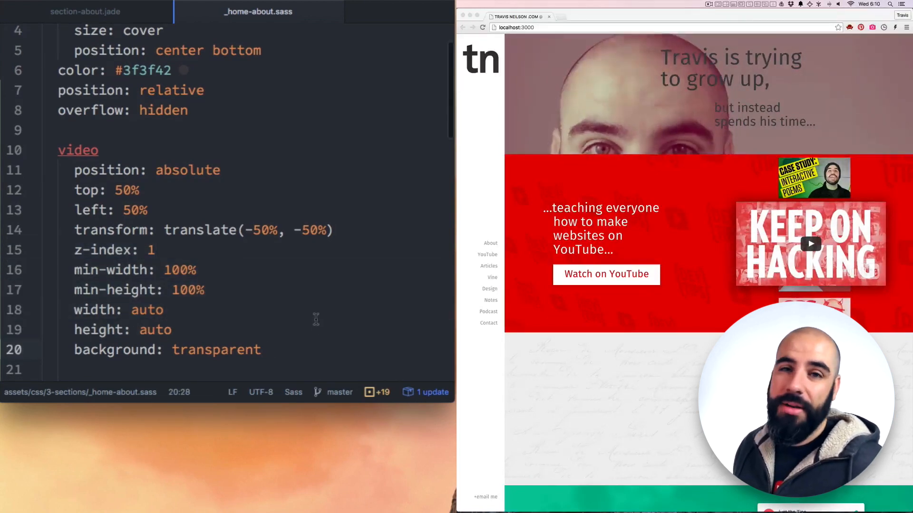